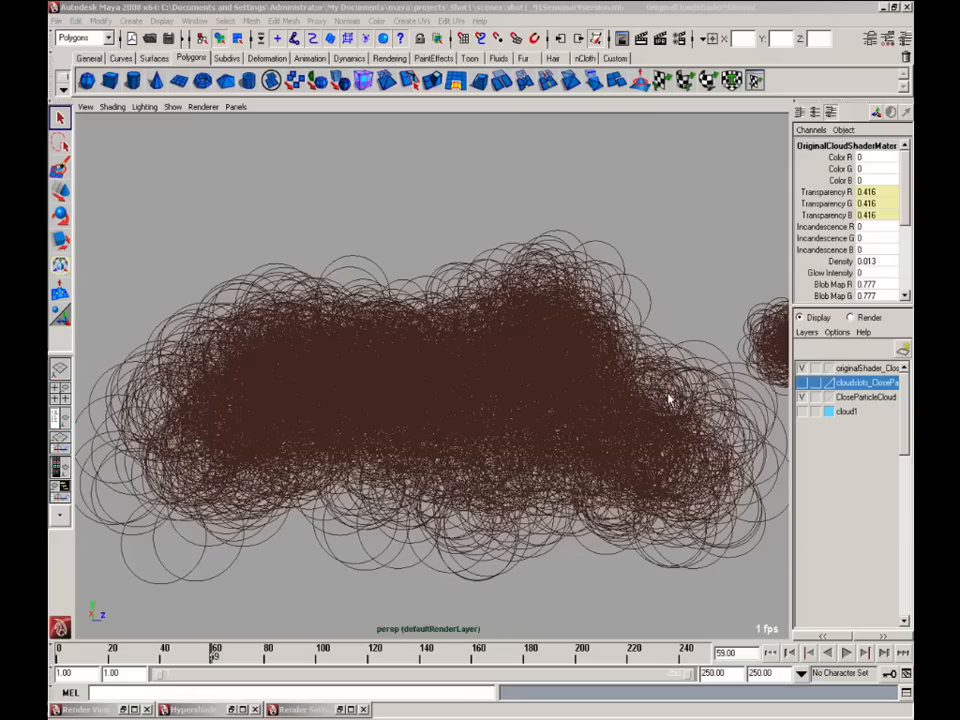
Inspect the close particle cloud's assigned material in the Hypershade and the directional light's attributes.
{"action": "left_click", "coordinate": [632, 431]}
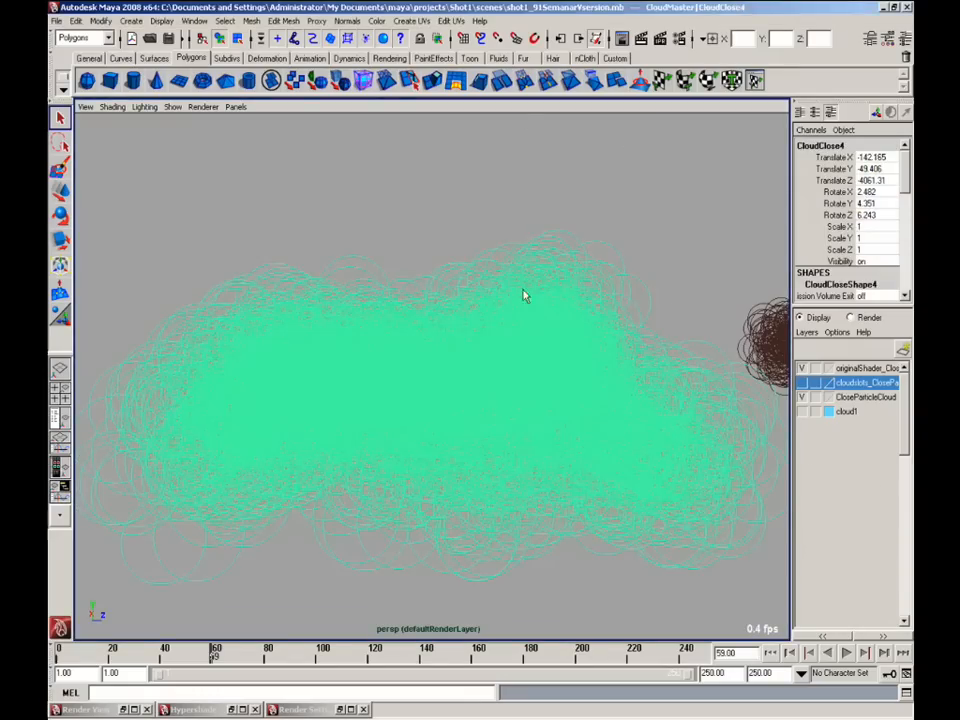
{"action": "left_click", "coordinate": [233, 710]}
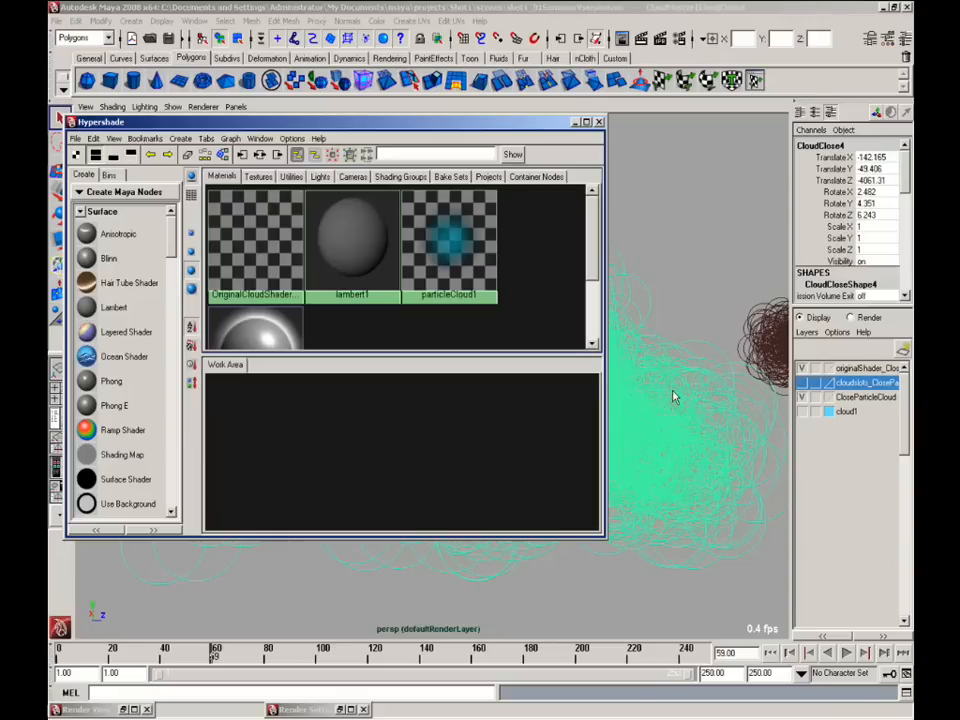
{"action": "left_click", "coordinate": [273, 248]}
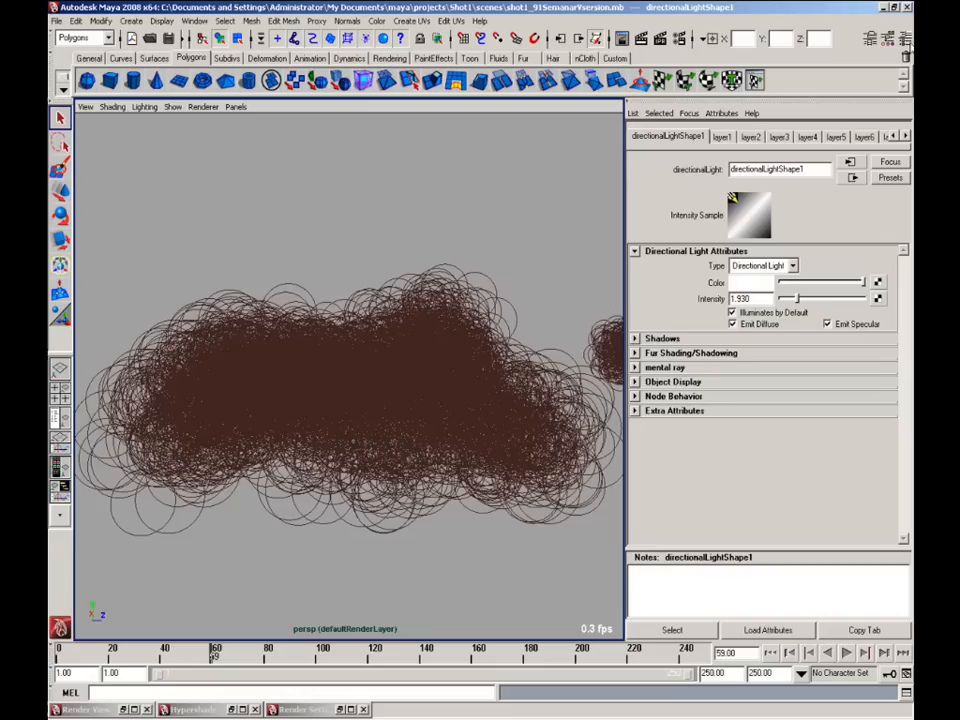
{"action": "left_click", "coordinate": [904, 39]}
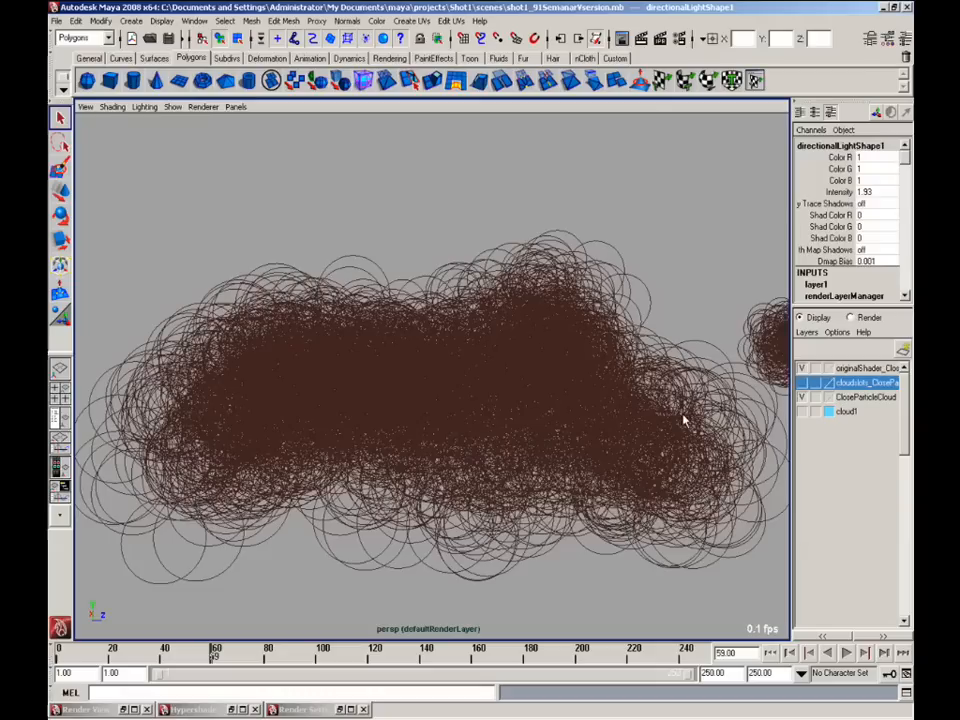
Make the cloudslots display layer visible and view frame 48 through Shot1Cam.
{"action": "left_click", "coordinate": [802, 397]}
{"action": "left_click", "coordinate": [802, 383]}
{"action": "left_click", "coordinate": [236, 106]}
{"action": "mouse_move", "coordinate": [270, 121]}
{"action": "left_click", "coordinate": [351, 122]}
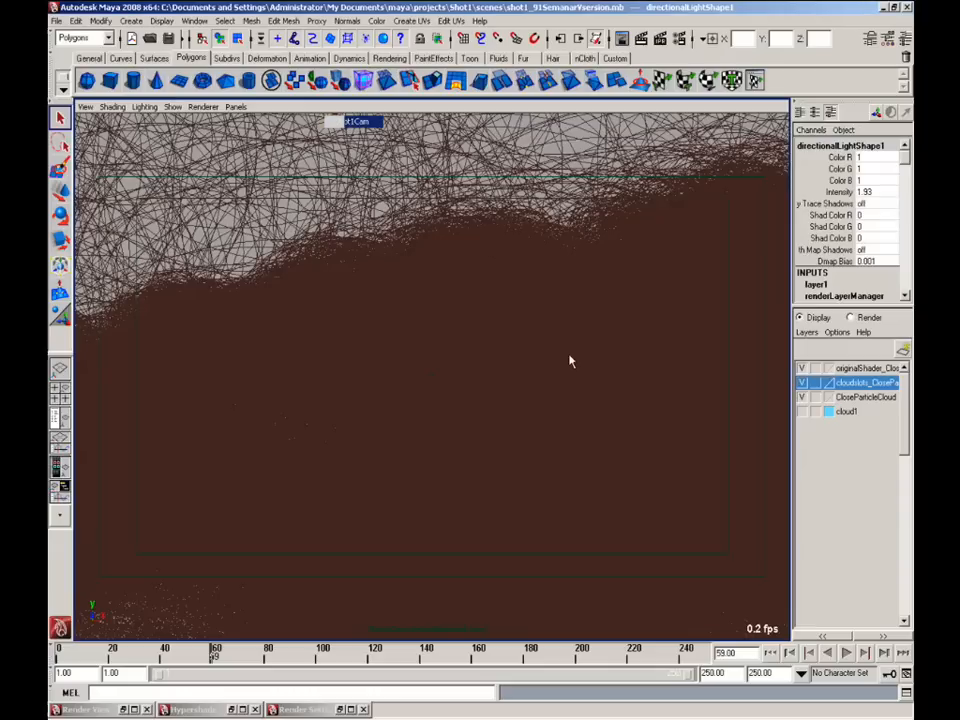
{"action": "left_click_drag", "start_coordinate": [164, 654], "coordinate": [183, 661]}
Compare the stored renders of the close particle cloud from the persp and Shot1Cam cameras in the Render View.
{"action": "left_click", "coordinate": [621, 38]}
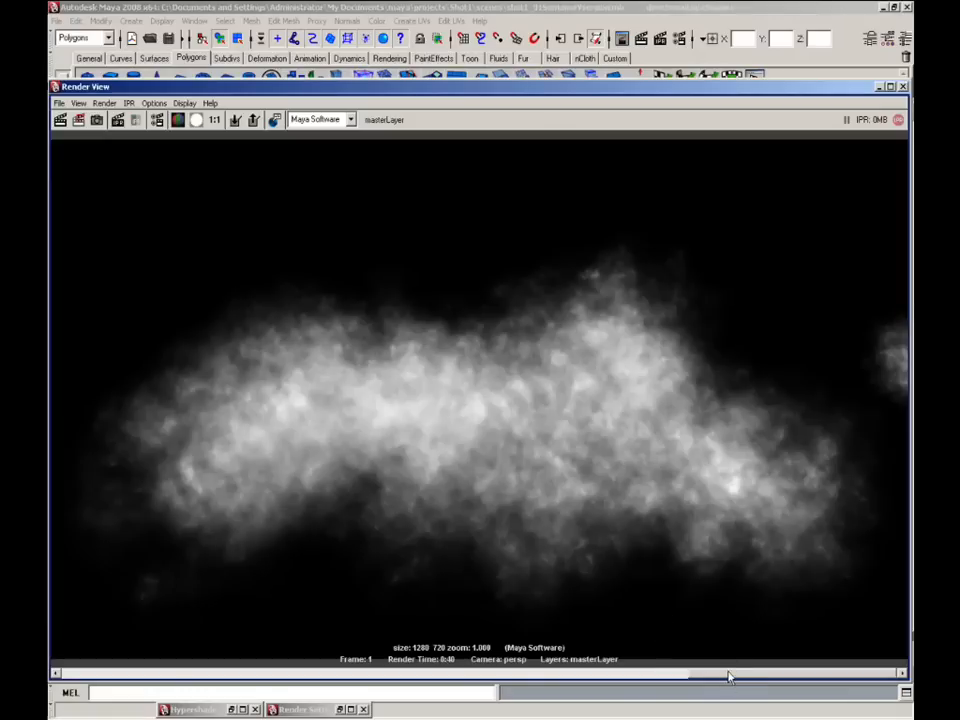
{"action": "left_click_drag", "start_coordinate": [728, 673], "coordinate": [521, 675]}
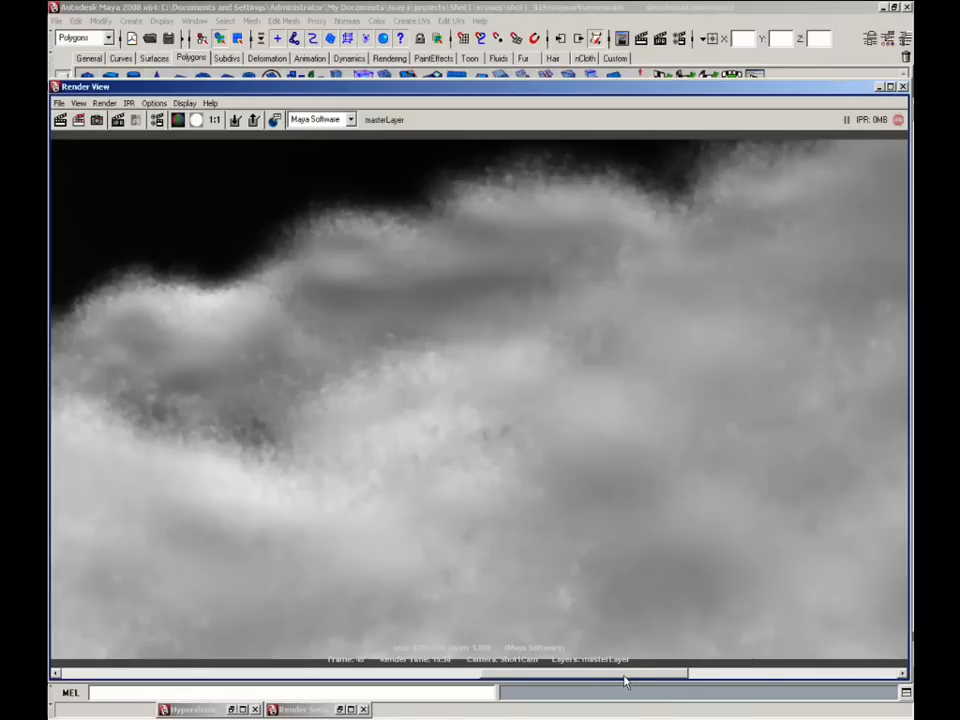
{"action": "left_click", "coordinate": [878, 86]}
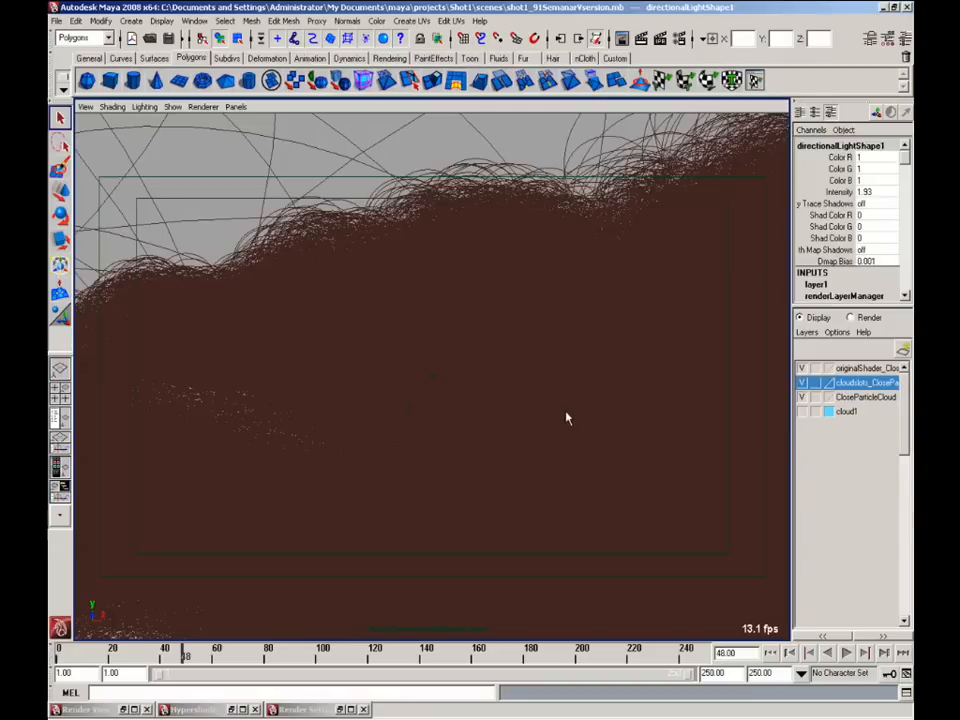
Show the scene's render layers and make layer113 the current one.
{"action": "left_click", "coordinate": [850, 317]}
{"action": "left_click_drag", "start_coordinate": [907, 599], "coordinate": [908, 394]}
{"action": "left_click", "coordinate": [878, 371]}
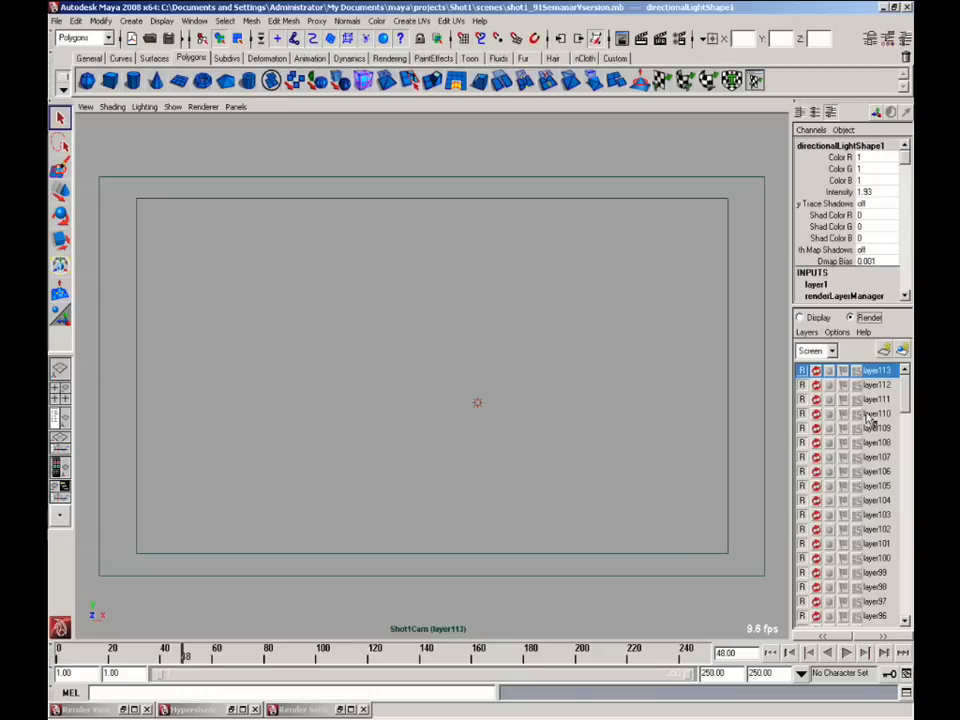
{"action": "mouse_move", "coordinate": [907, 391]}
{"action": "left_mouse_down"}
{"action": "mouse_move", "coordinate": [908, 492]}
{"action": "mouse_move", "coordinate": [914, 388]}
{"action": "left_mouse_up"}
Apply Composite layers as the image mode for rendering all layers.
{"action": "left_click", "coordinate": [836, 332]}
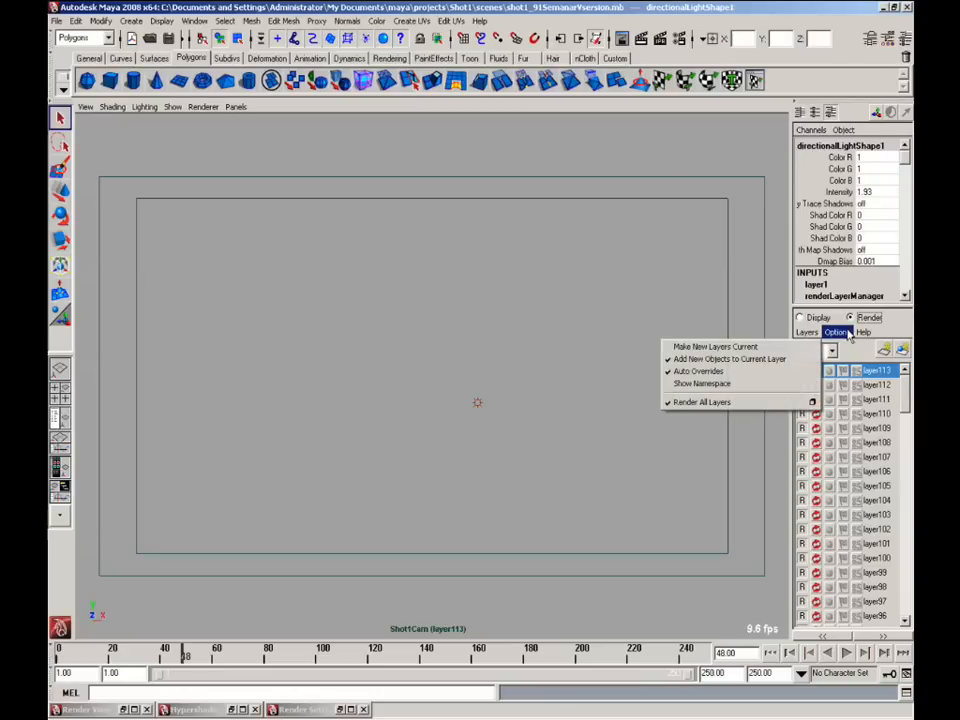
{"action": "left_click", "coordinate": [812, 401]}
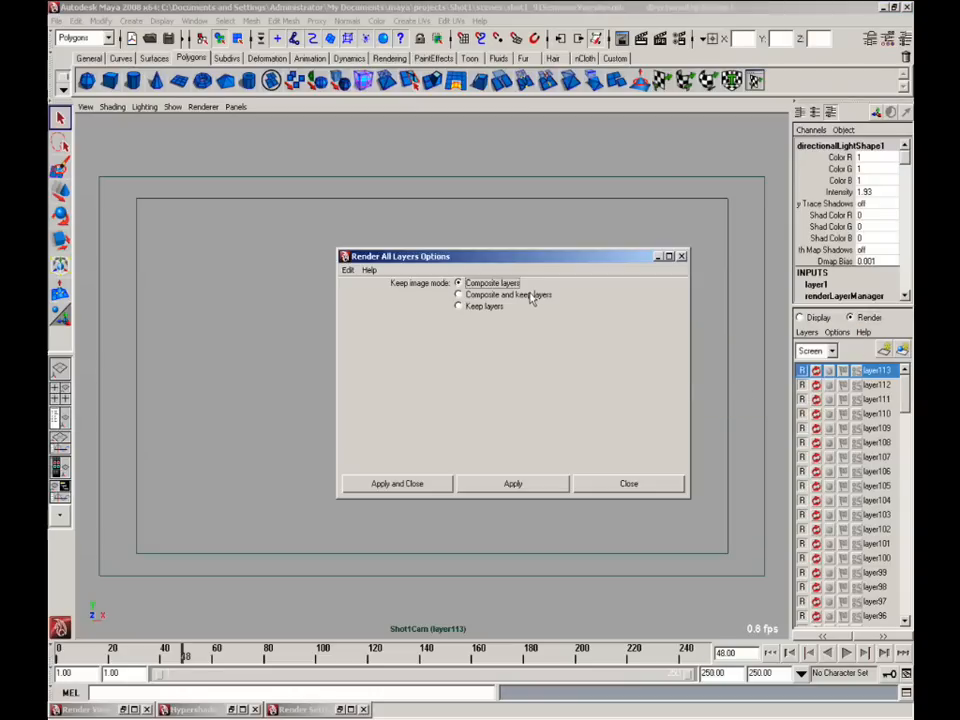
{"action": "left_click", "coordinate": [421, 485]}
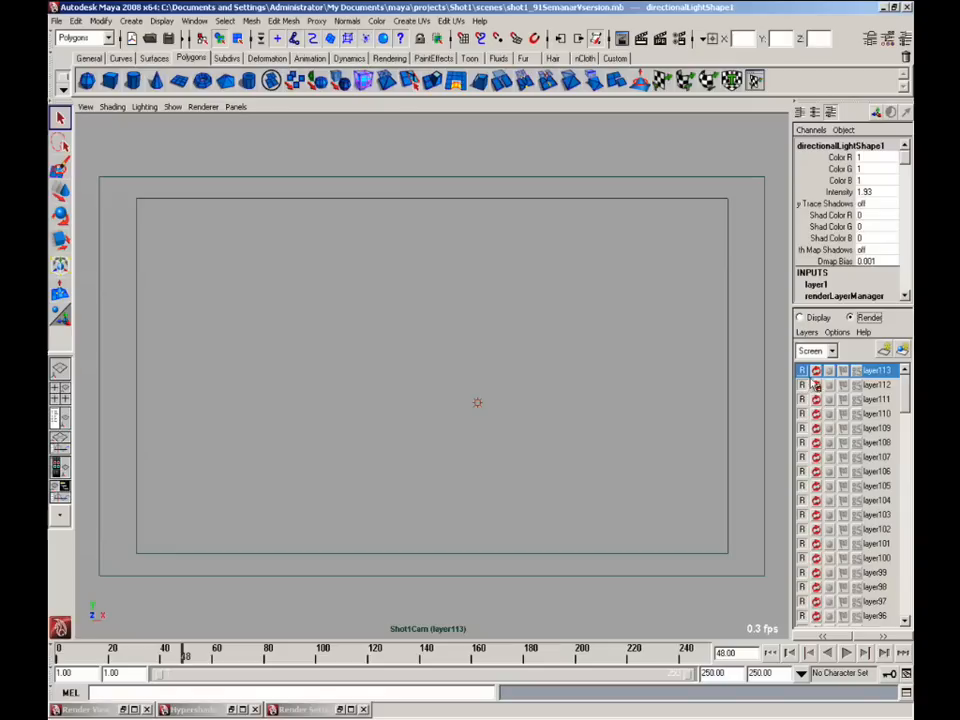
Set the blend mode of render layer layer113 to Screen.
{"action": "left_click_drag", "start_coordinate": [905, 390], "coordinate": [912, 320]}
{"action": "left_click", "coordinate": [828, 351]}
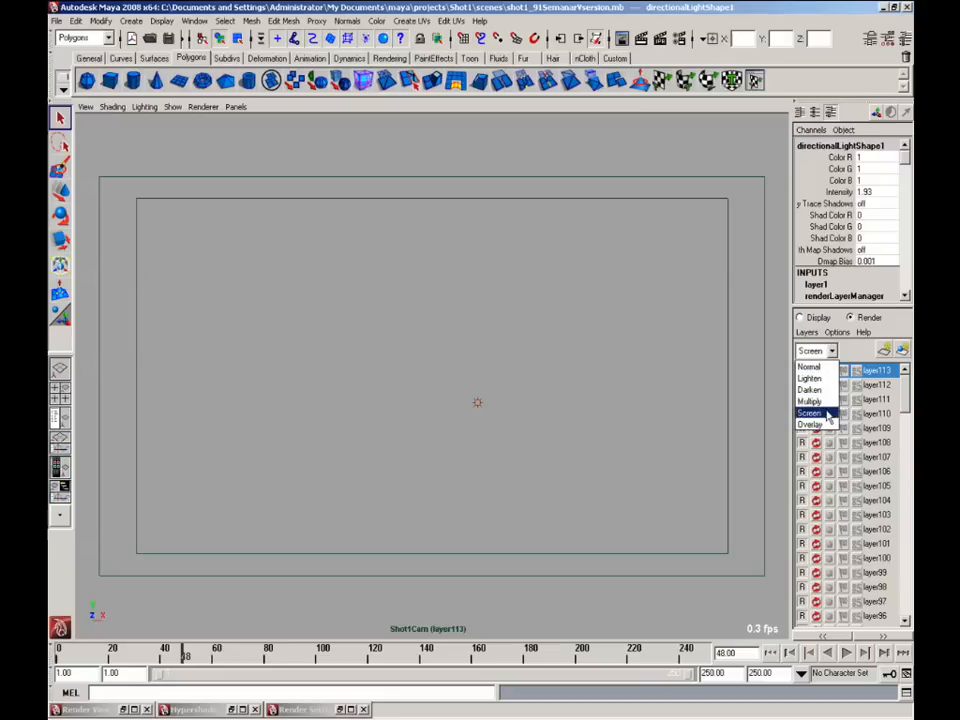
{"action": "left_click", "coordinate": [812, 412]}
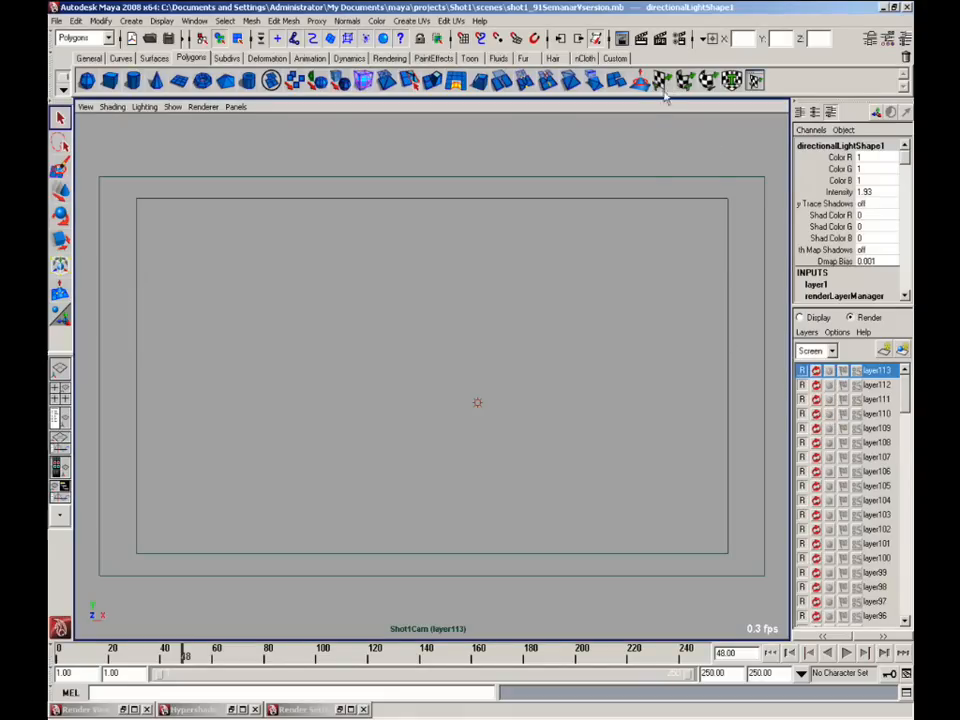
Compare the composited Shot1Cam layer render with the other stored cloud renders in the Render View.
{"action": "left_click", "coordinate": [621, 39]}
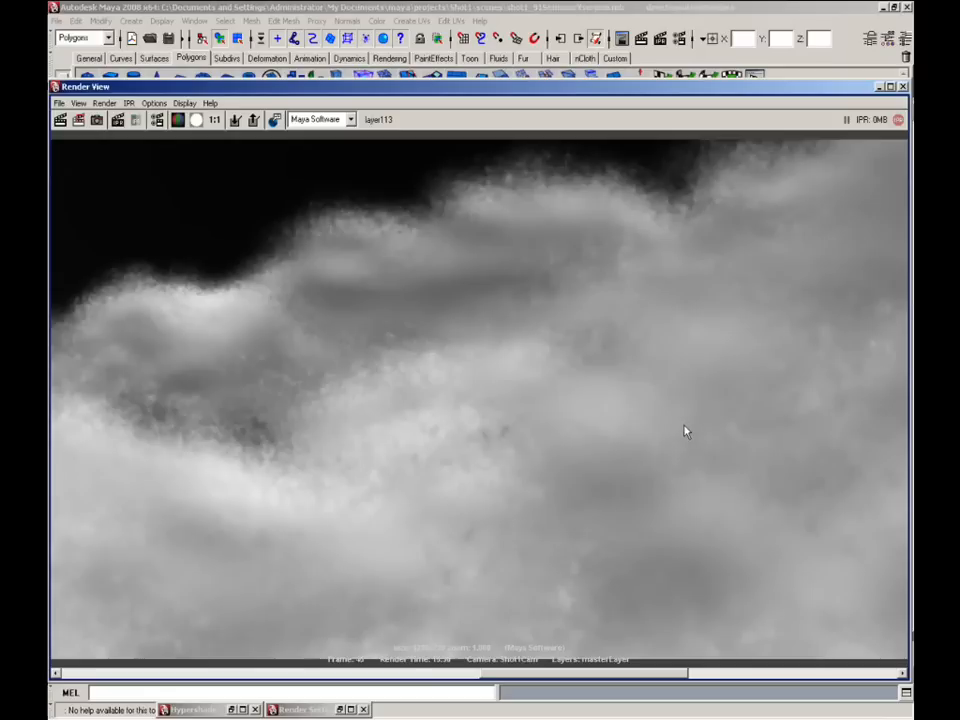
{"action": "left_click_drag", "start_coordinate": [686, 673], "coordinate": [483, 678]}
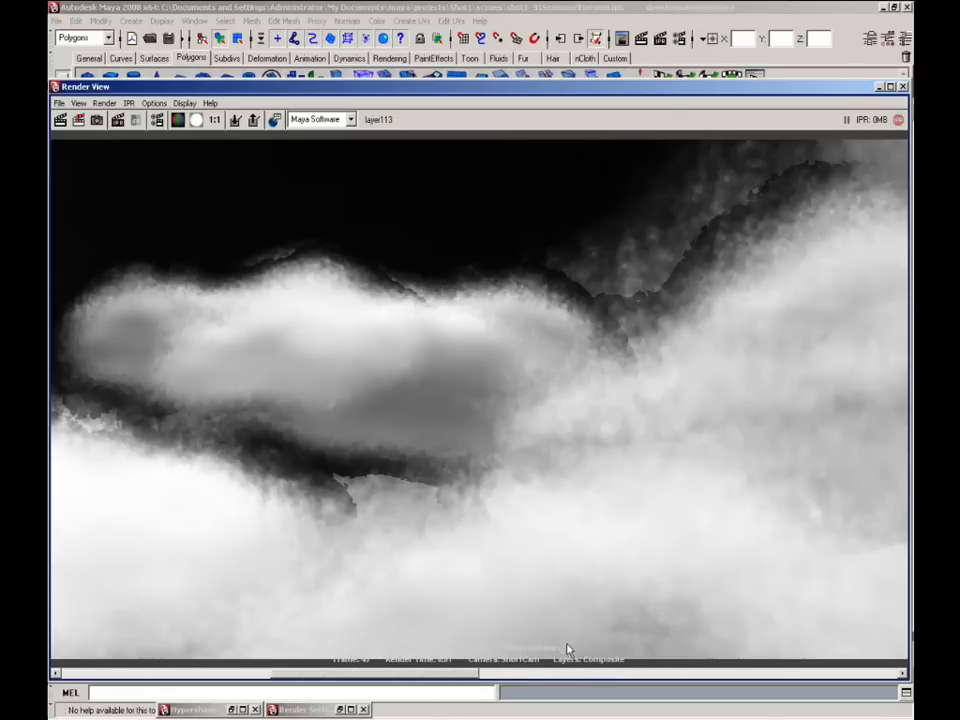
{"action": "mouse_move", "coordinate": [476, 678]}
{"action": "left_mouse_down"}
{"action": "mouse_move", "coordinate": [589, 677]}
{"action": "mouse_move", "coordinate": [476, 677]}
{"action": "left_mouse_up"}
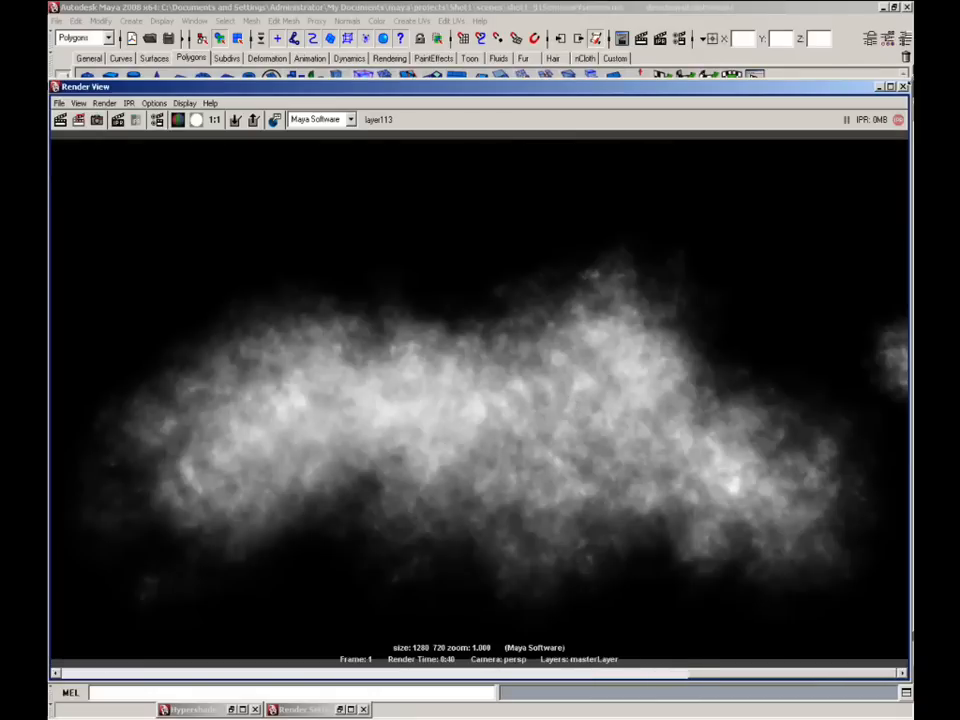
{"action": "left_click", "coordinate": [880, 87]}
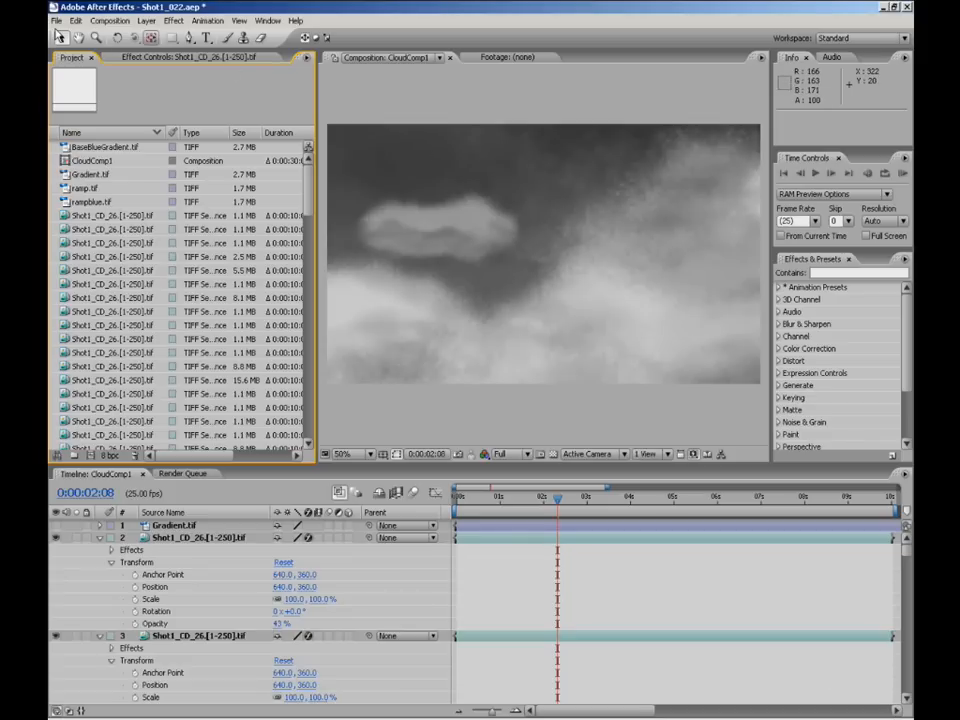
In After Effects, try to import the TIFF sequence starting with Shot1_CD_26.1 from the layer1 folder as footage.
{"action": "left_click", "coordinate": [60, 20]}
{"action": "mouse_move", "coordinate": [100, 197]}
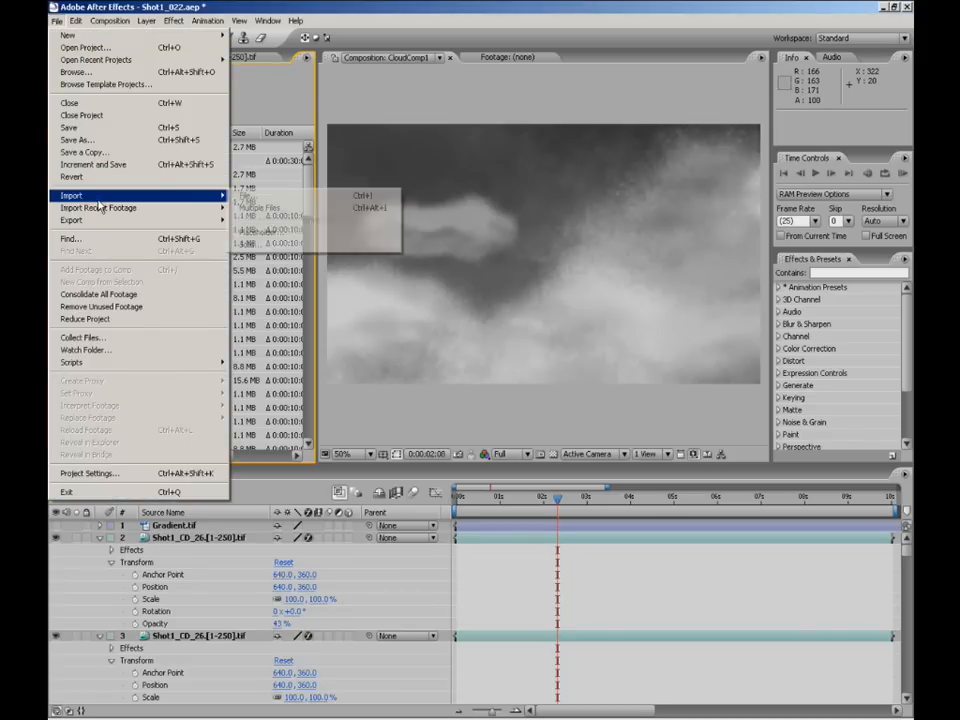
{"action": "left_click", "coordinate": [268, 197]}
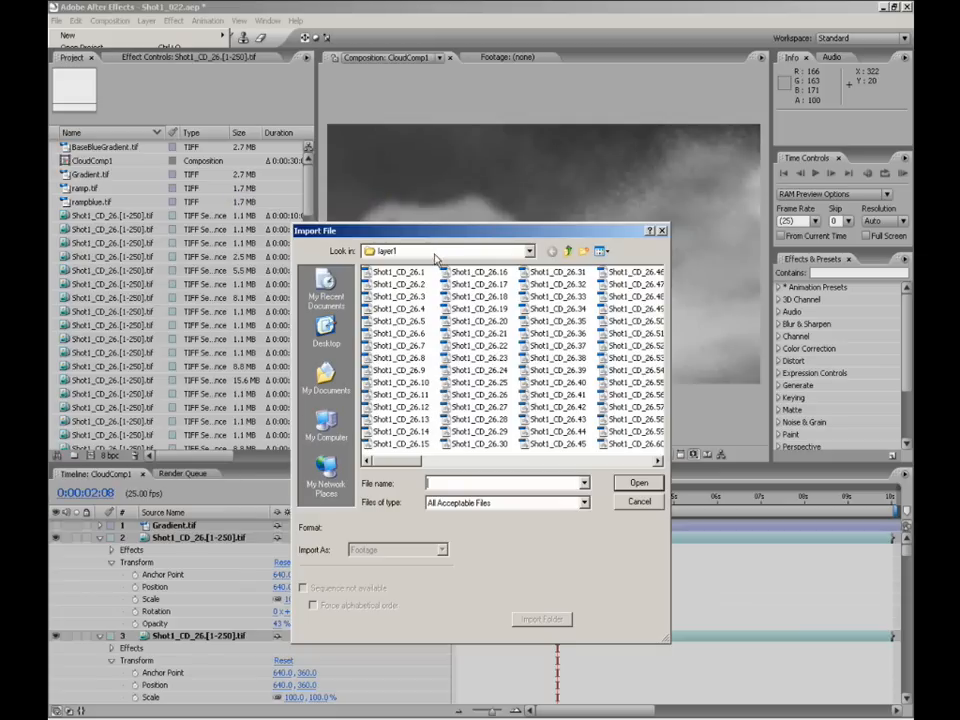
{"action": "left_click", "coordinate": [434, 260]}
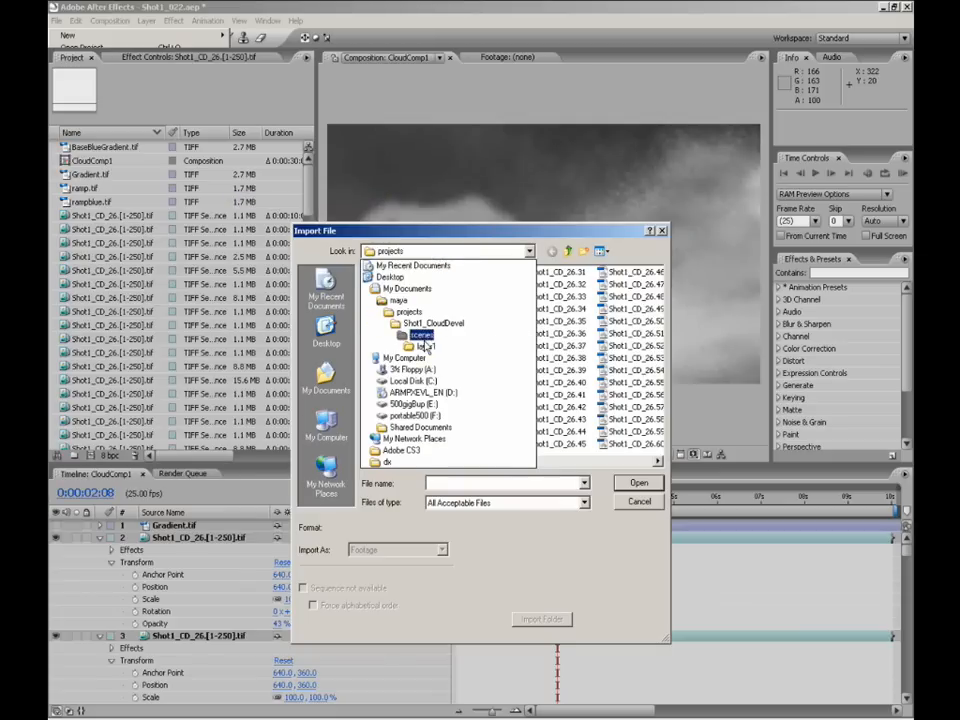
{"action": "left_click", "coordinate": [420, 326]}
{"action": "mouse_move", "coordinate": [437, 463]}
{"action": "left_mouse_down"}
{"action": "mouse_move", "coordinate": [613, 472]}
{"action": "mouse_move", "coordinate": [440, 463]}
{"action": "left_mouse_up"}
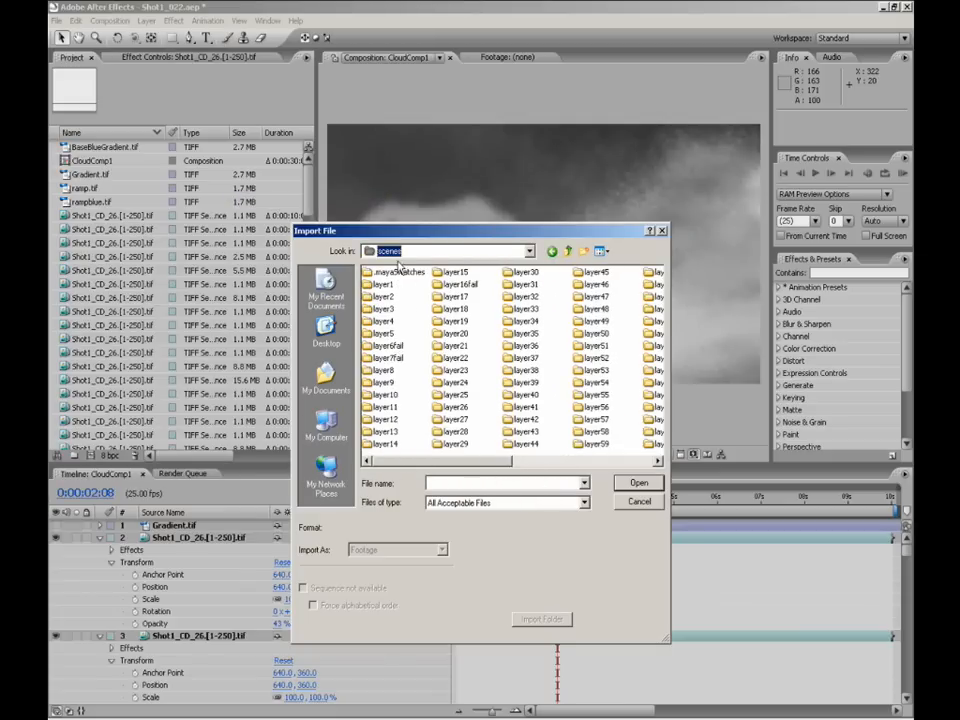
{"action": "double_click", "coordinate": [388, 286]}
{"action": "left_click", "coordinate": [397, 272]}
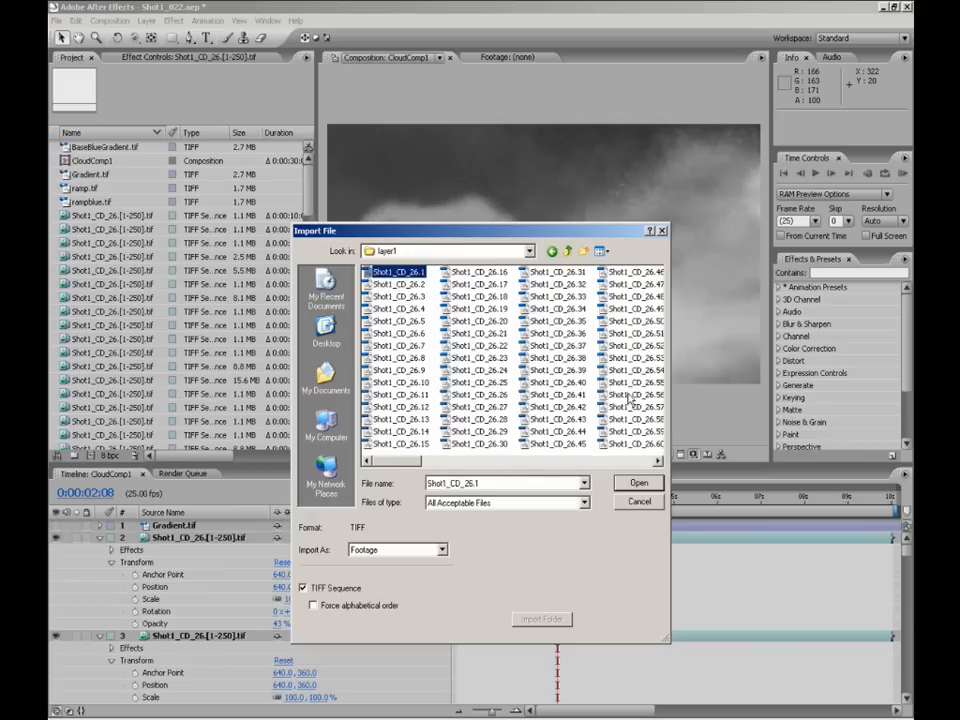
{"action": "left_click", "coordinate": [634, 485]}
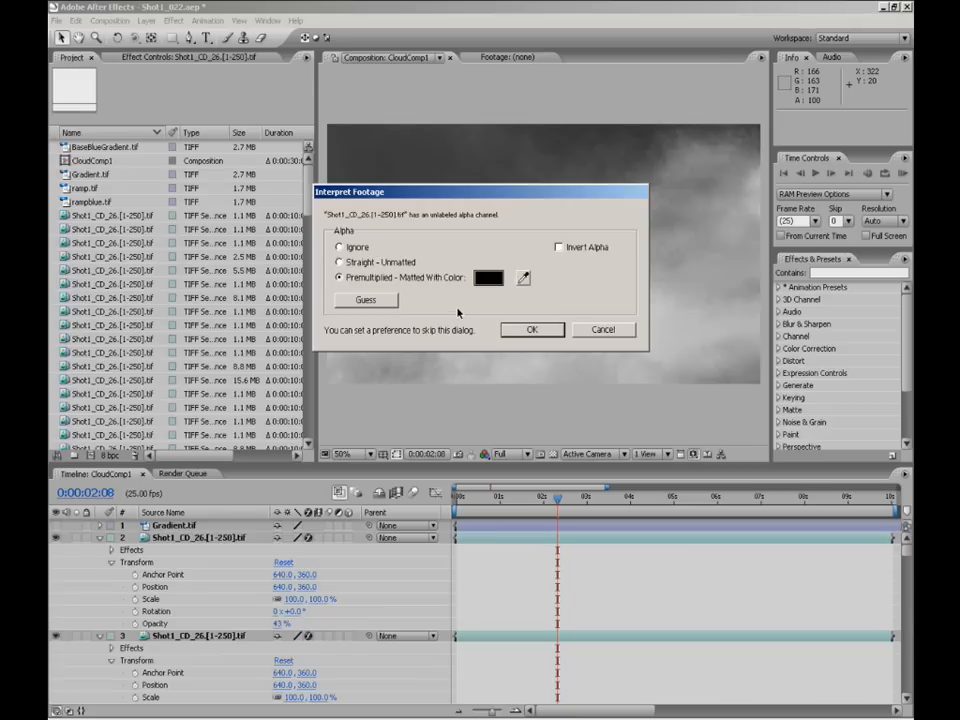
{"action": "left_click", "coordinate": [605, 331]}
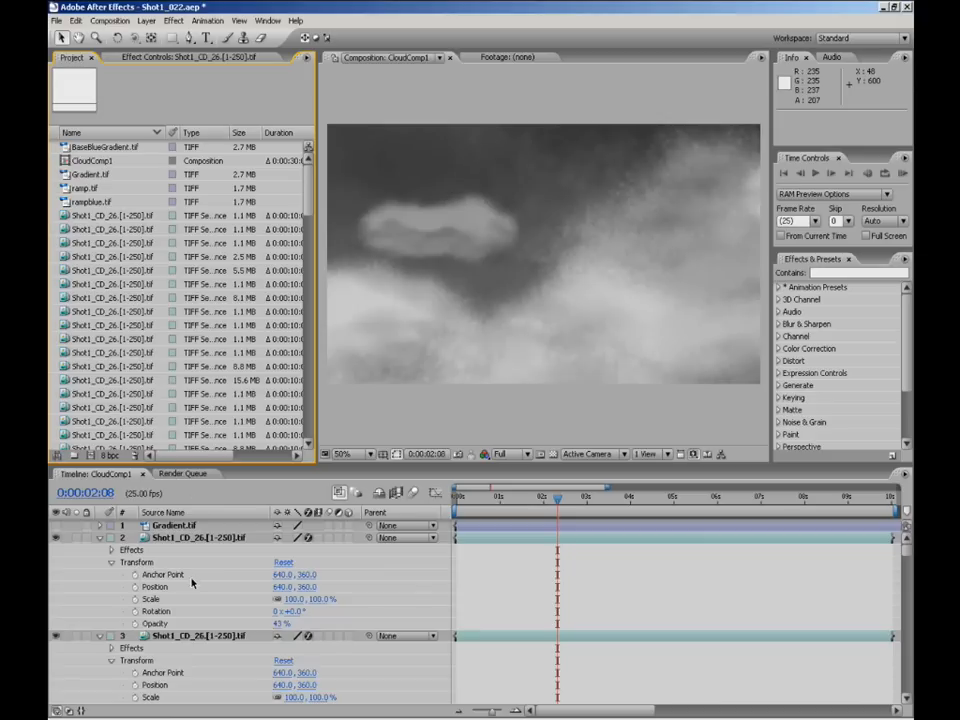
Check the blending mode and the applied effects of the Shot1_CD_26 sequence on layer 2.
{"action": "left_click", "coordinate": [200, 538]}
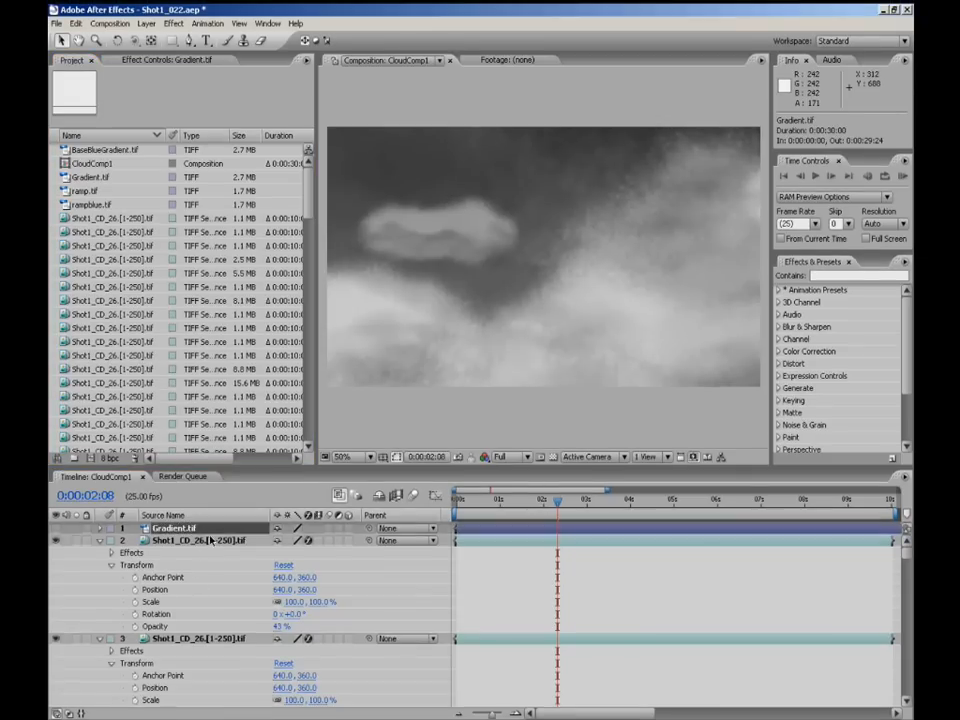
{"action": "right_click", "coordinate": [212, 541]}
{"action": "mouse_move", "coordinate": [300, 551]}
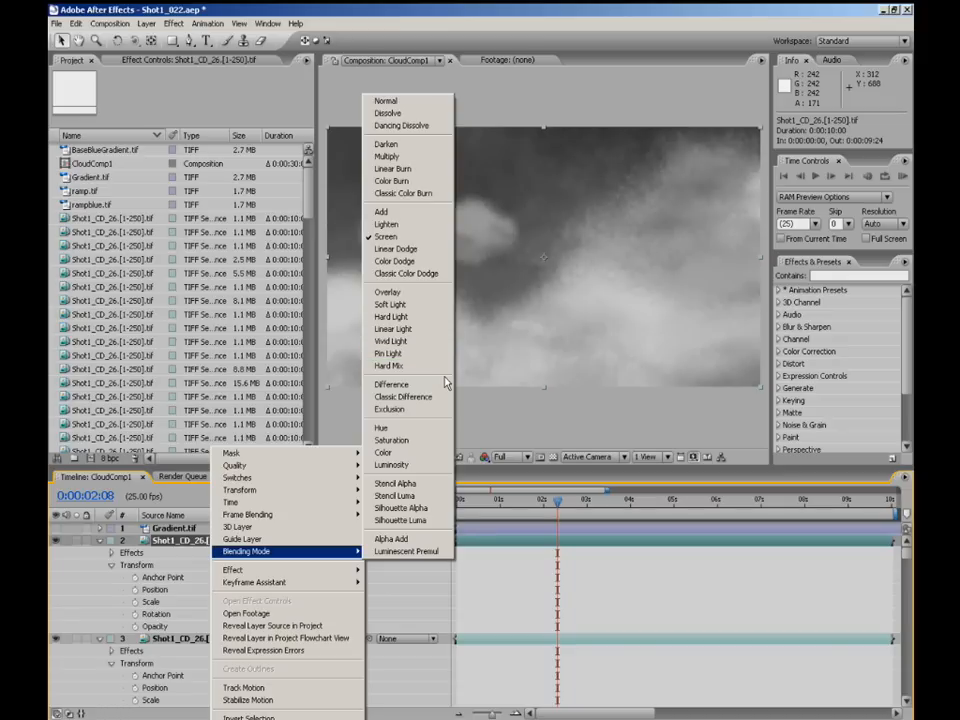
{"action": "left_click", "coordinate": [513, 401]}
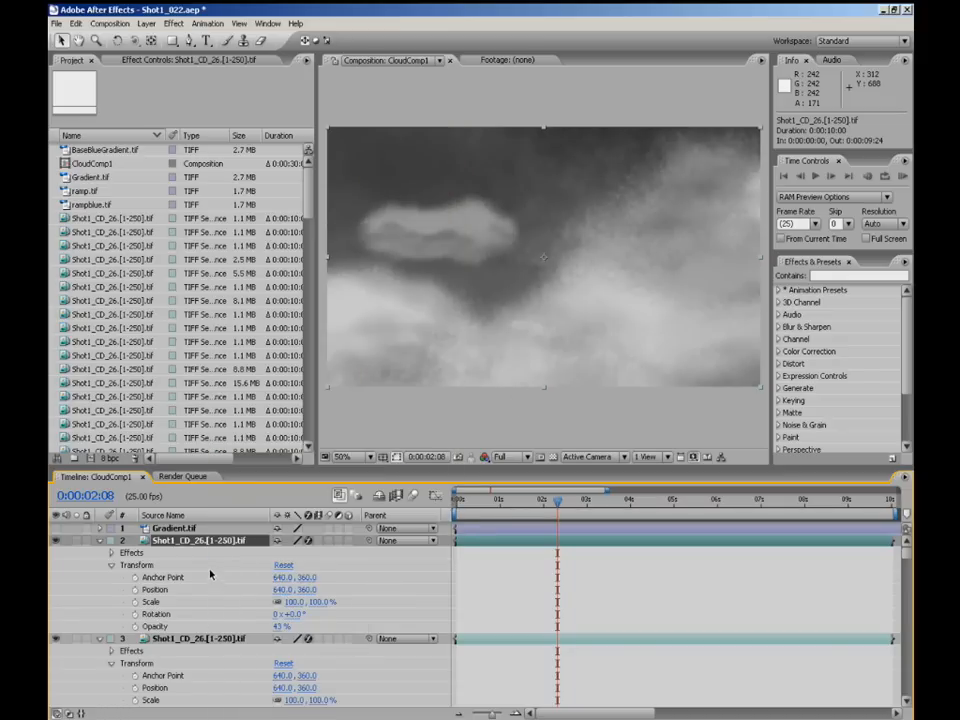
{"action": "left_click", "coordinate": [155, 61]}
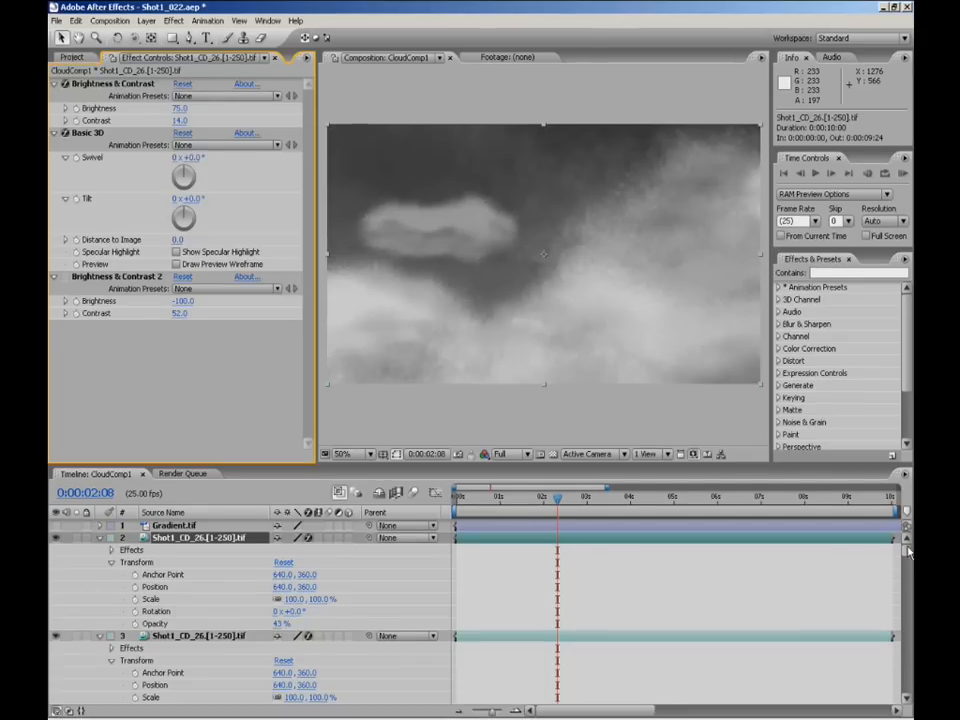
Make the background layer sky7[1].tif visible and temporarily solo it to inspect it alone.
{"action": "left_click_drag", "start_coordinate": [908, 552], "coordinate": [908, 700]}
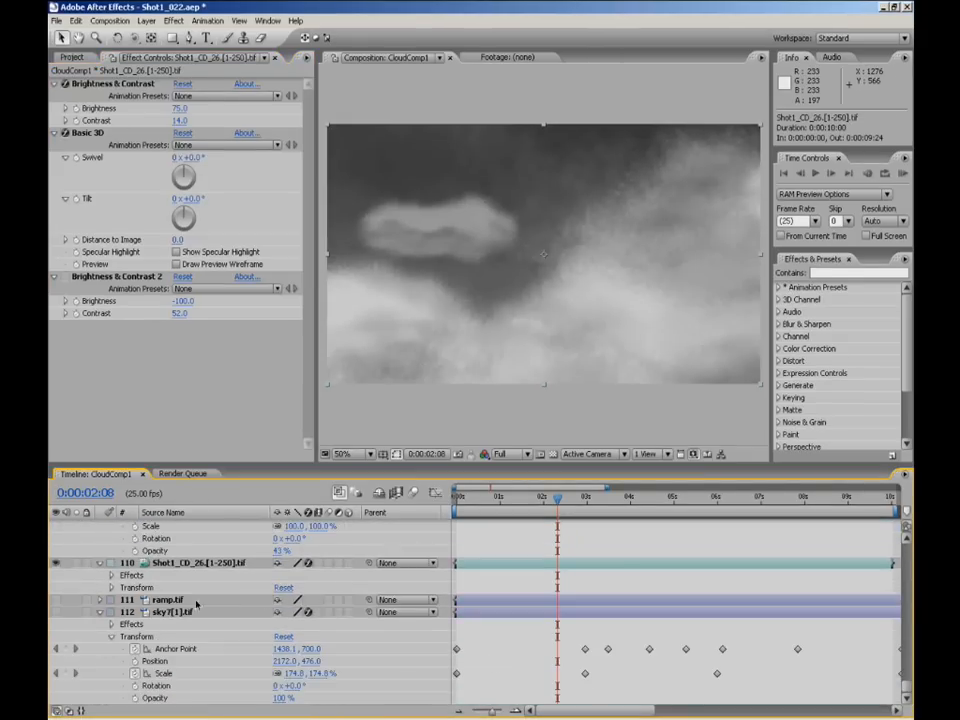
{"action": "left_click", "coordinate": [185, 611]}
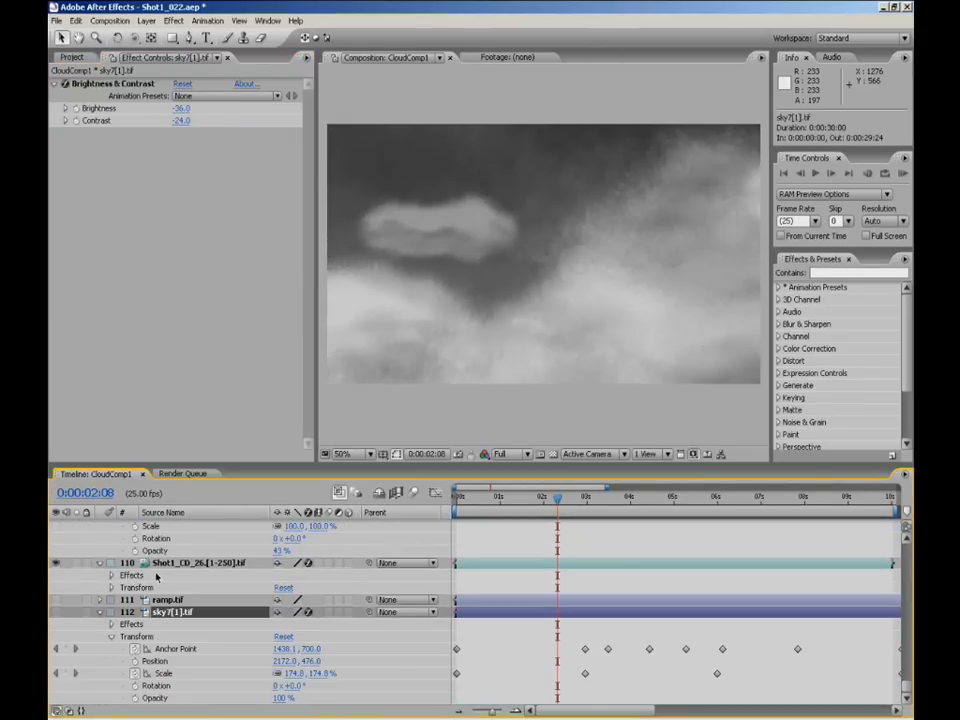
{"action": "left_click", "coordinate": [69, 612]}
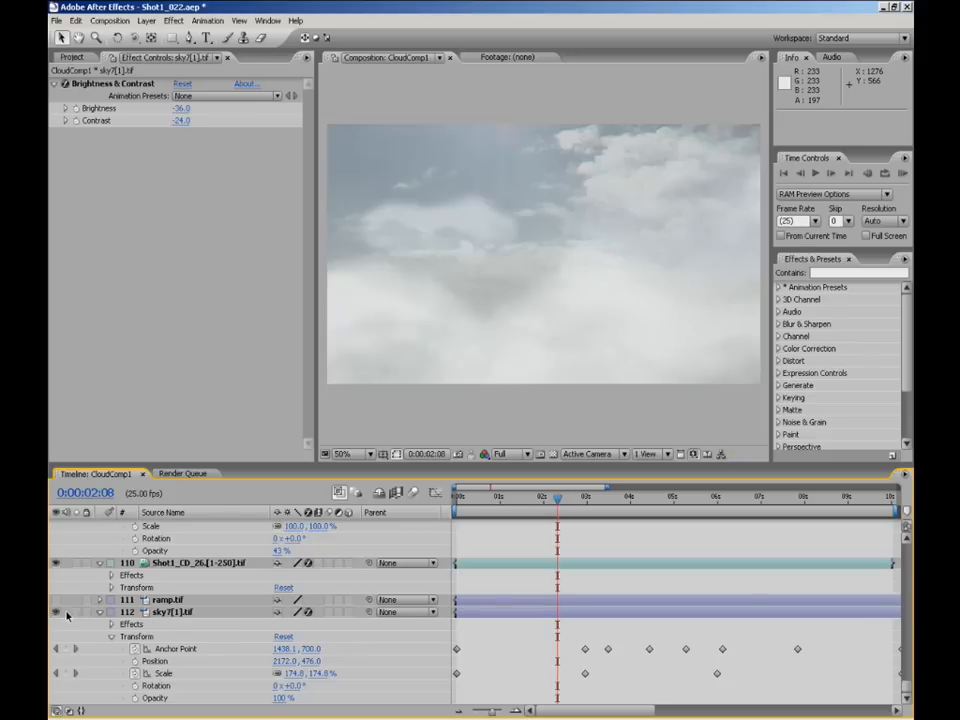
{"action": "left_click", "coordinate": [67, 612]}
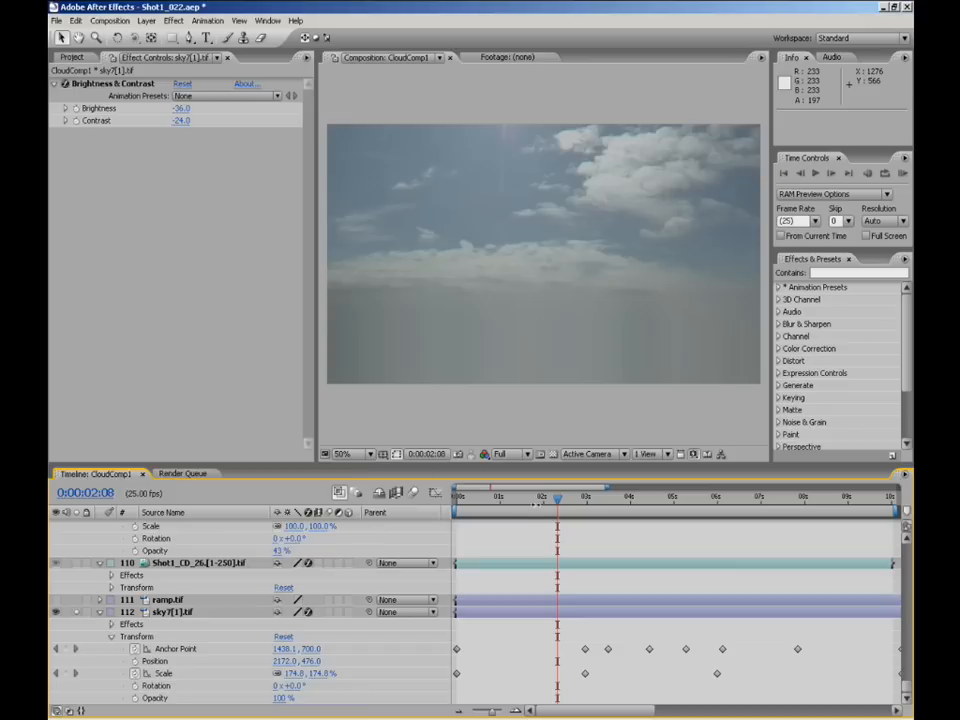
{"action": "left_click", "coordinate": [75, 612]}
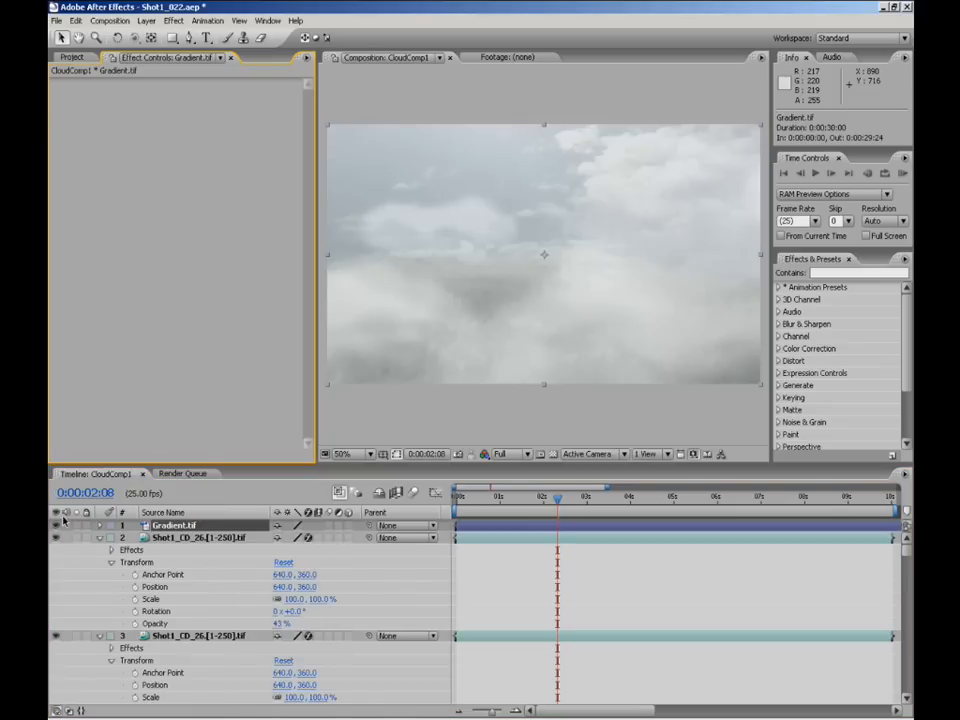
Hide the Gradient.tif layer above the cloud sequences.
{"action": "left_click", "coordinate": [54, 526]}
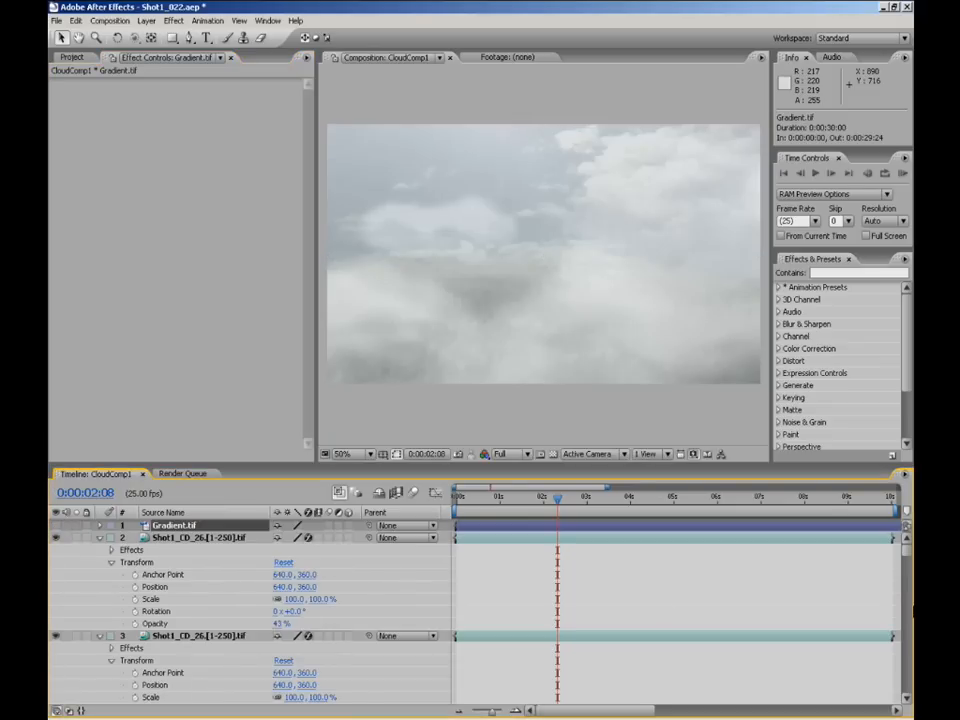
Hide the sky7[1].tif background layer at the end of the CloudComp1 layer stack.
{"action": "left_click_drag", "start_coordinate": [907, 553], "coordinate": [905, 710]}
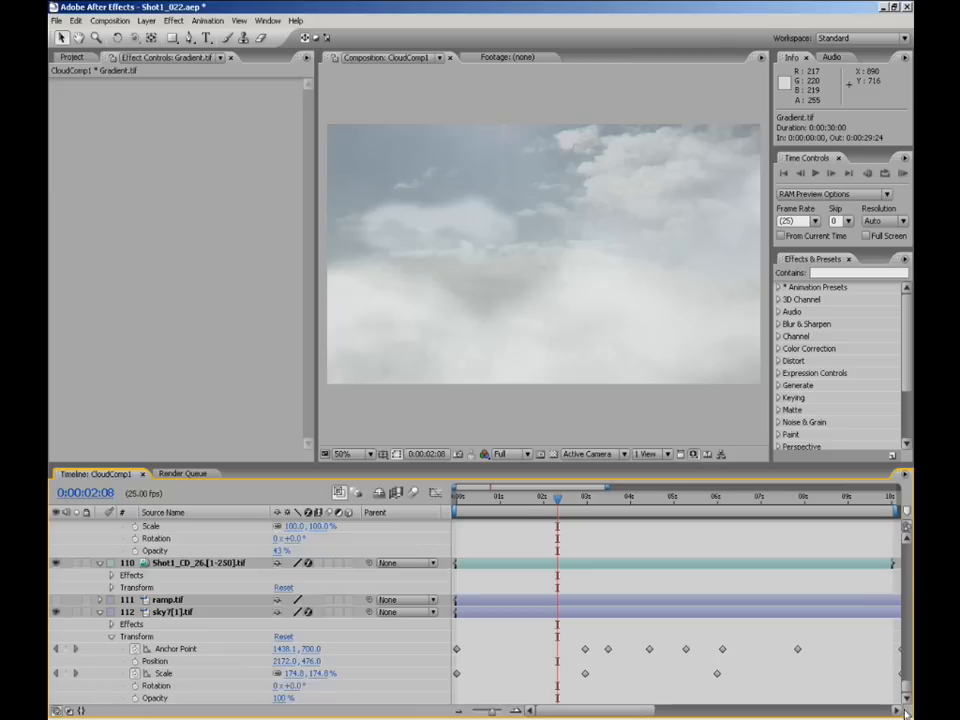
{"action": "left_click", "coordinate": [55, 612]}
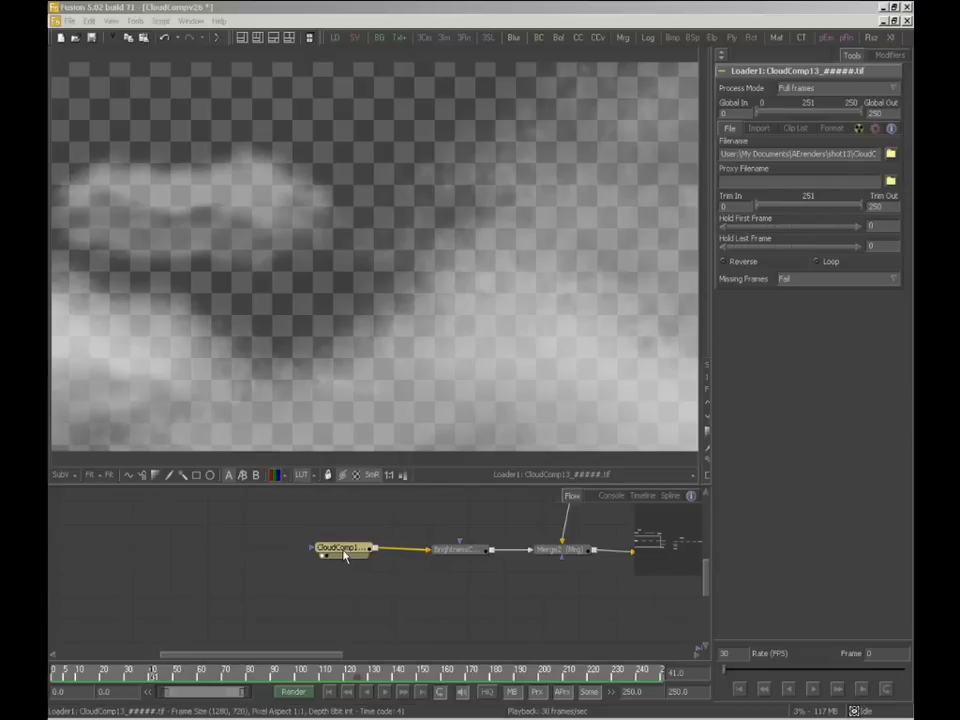
In Fusion, follow the CloudComp13 loader downstream by viewing the BrightnessContrast1 and Merge2 outputs.
{"action": "left_click_drag", "start_coordinate": [121, 677], "coordinate": [162, 689]}
{"action": "middle_click_drag", "start_coordinate": [555, 551], "coordinate": [454, 563]}
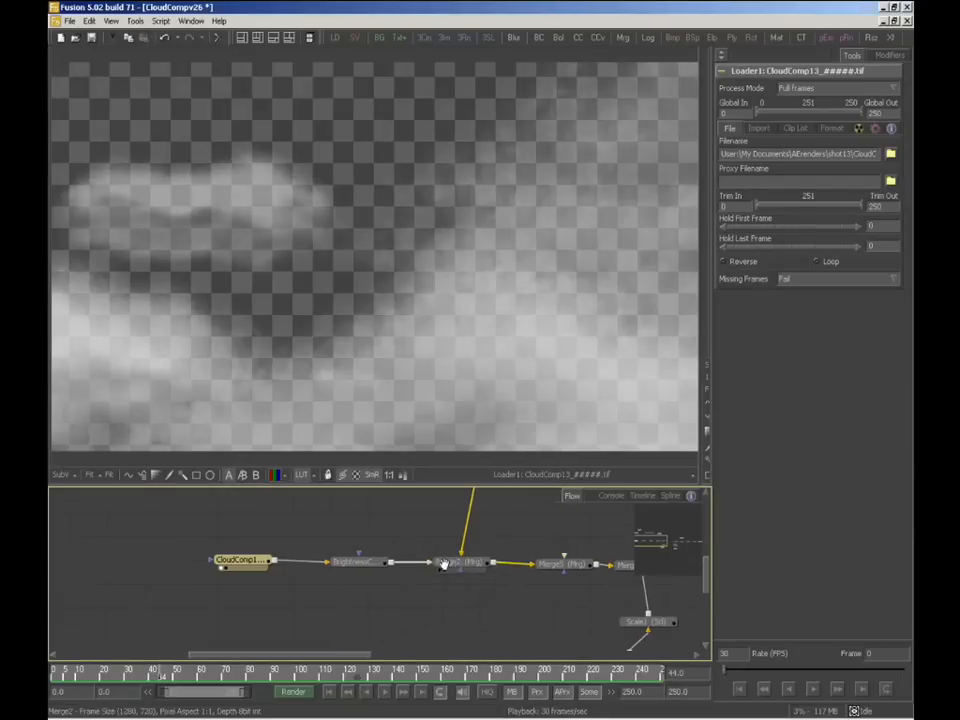
{"action": "left_click", "coordinate": [361, 563]}
{"action": "key", "text": "1"}
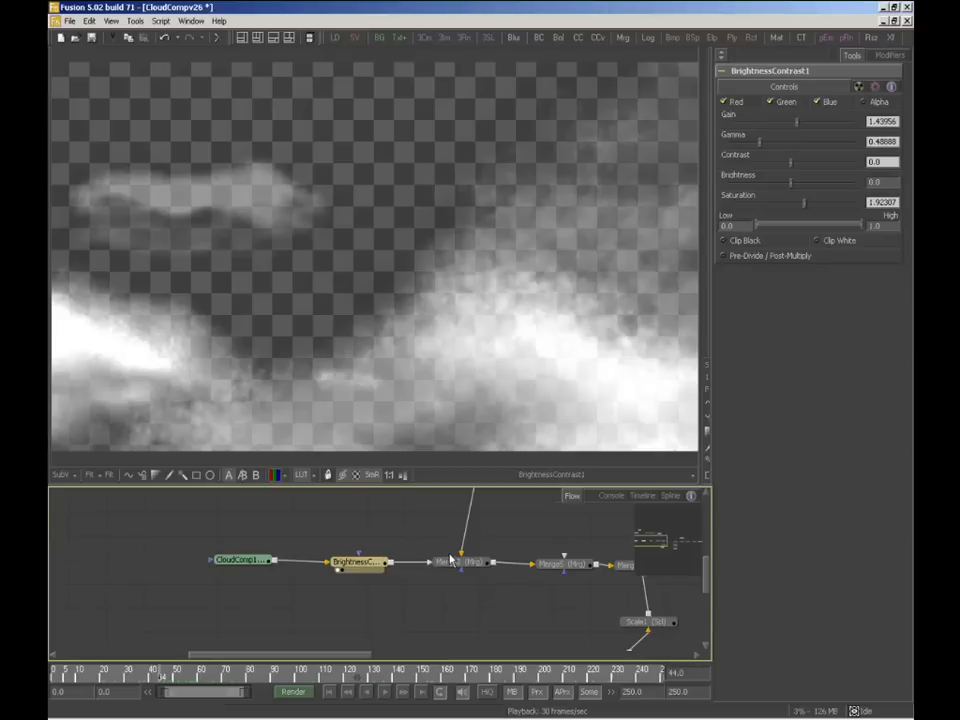
{"action": "left_click", "coordinate": [455, 565]}
{"action": "key", "text": "1"}
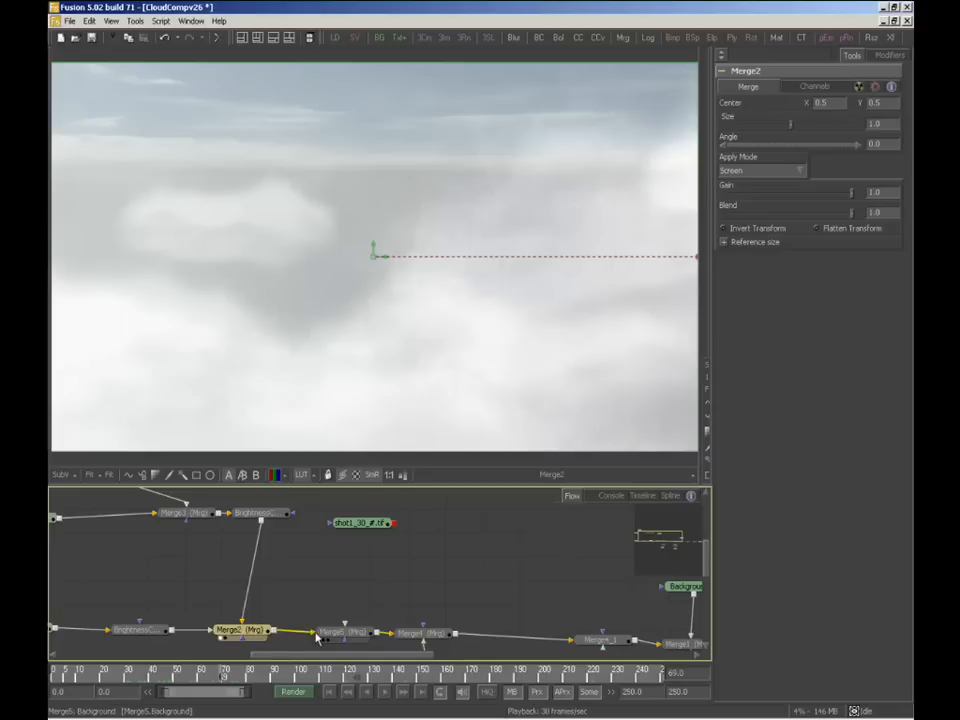
View the Merge4 result and compare it with the CloudComp13 loader that feeds it through Scale1.
{"action": "middle_click_drag", "start_coordinate": [310, 632], "coordinate": [267, 597]}
{"action": "middle_click_drag", "start_coordinate": [328, 566], "coordinate": [319, 499]}
{"action": "left_click", "coordinate": [370, 531]}
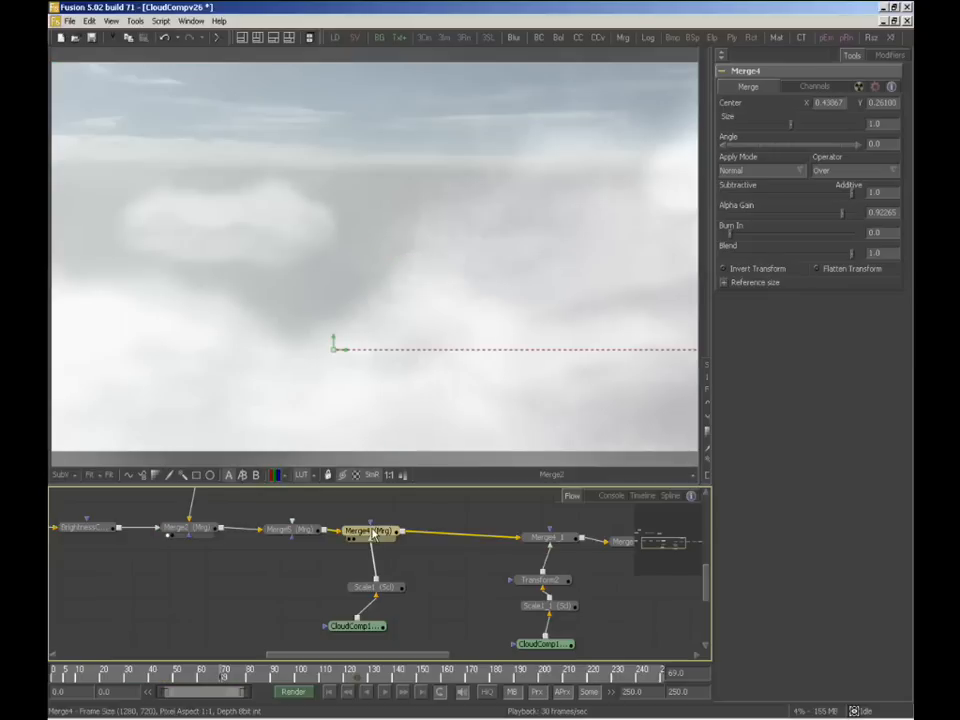
{"action": "key", "text": "1"}
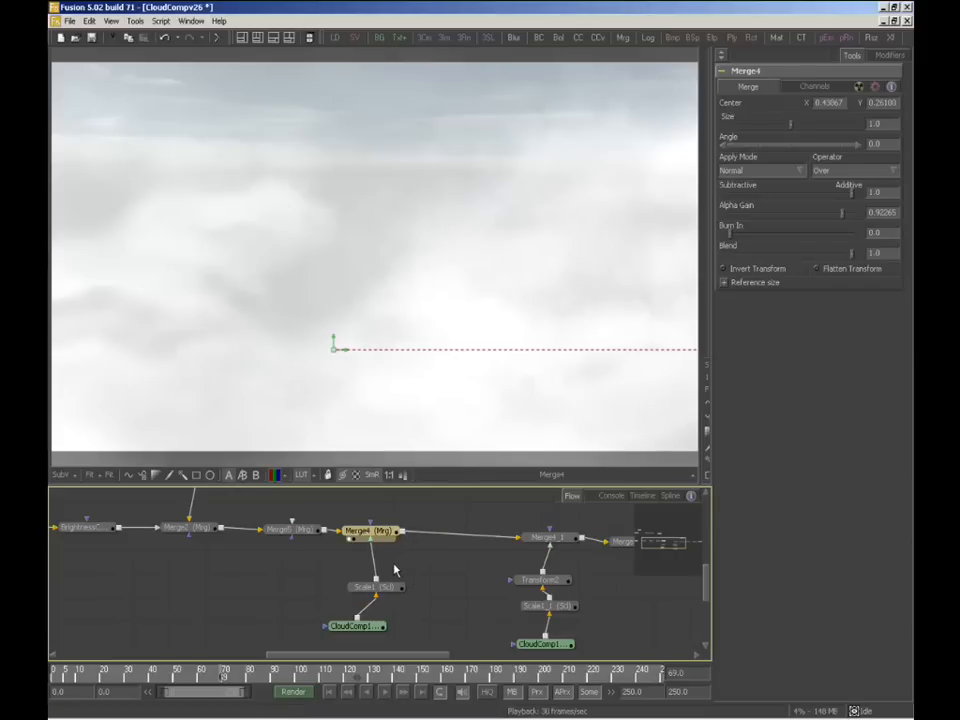
{"action": "left_click", "coordinate": [358, 626]}
{"action": "key", "text": "1"}
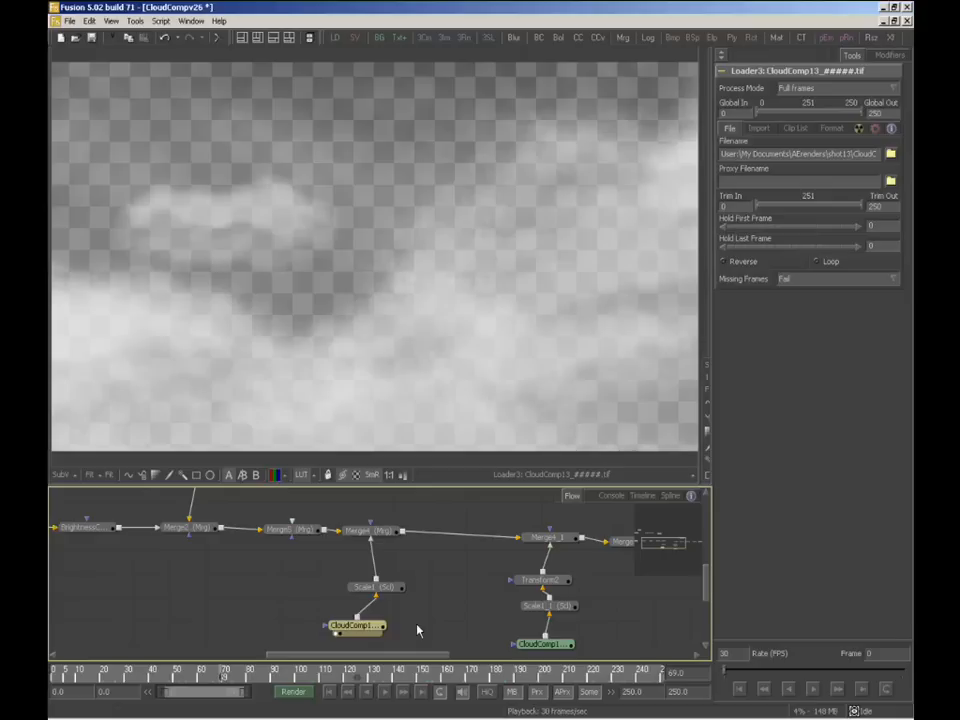
{"action": "left_click", "coordinate": [377, 587]}
{"action": "left_click", "coordinate": [368, 530]}
{"action": "key", "text": "1"}
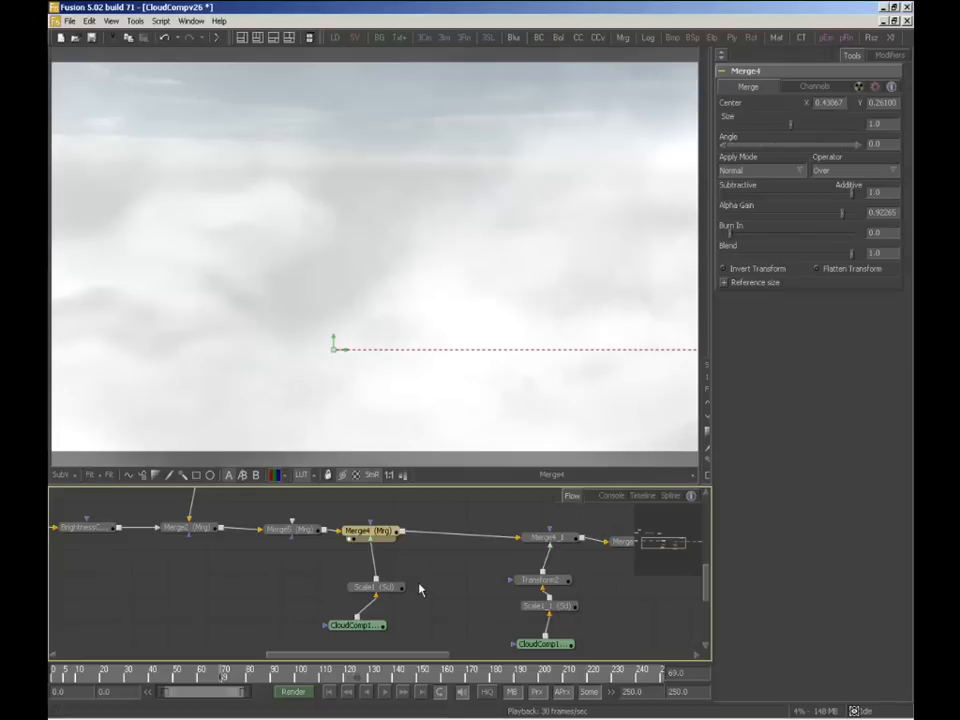
Inspect the Merge4_1 branch by viewing its Transform2 and Scale1_1 inputs and the merged result.
{"action": "middle_click_drag", "start_coordinate": [463, 544], "coordinate": [357, 538]}
{"action": "left_click", "coordinate": [439, 535]}
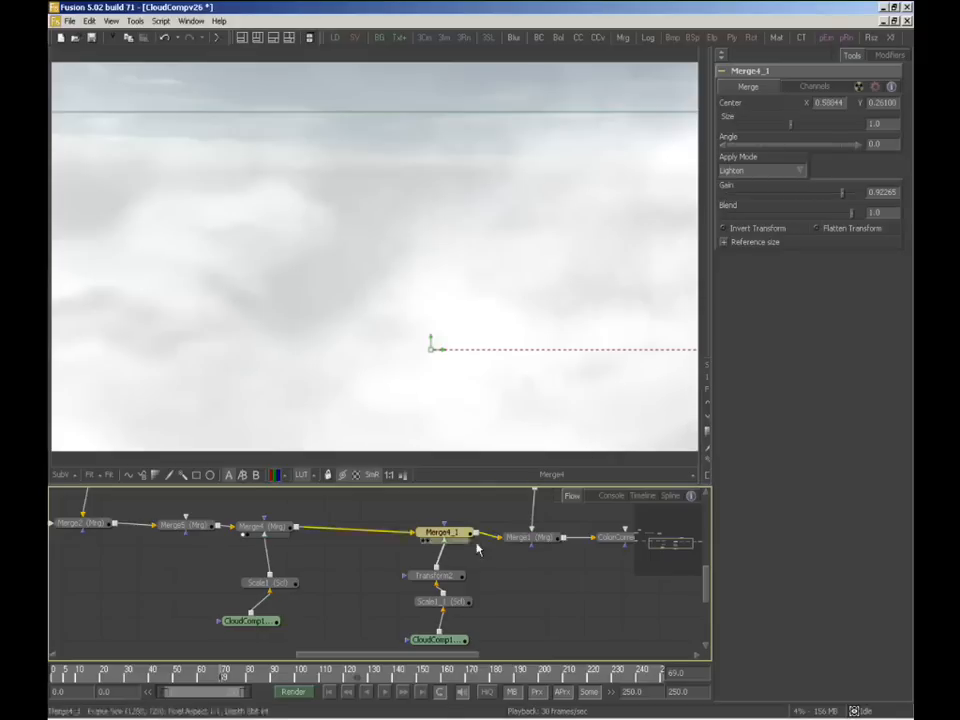
{"action": "left_click", "coordinate": [452, 578]}
{"action": "key", "text": "1"}
{"action": "left_click", "coordinate": [452, 603]}
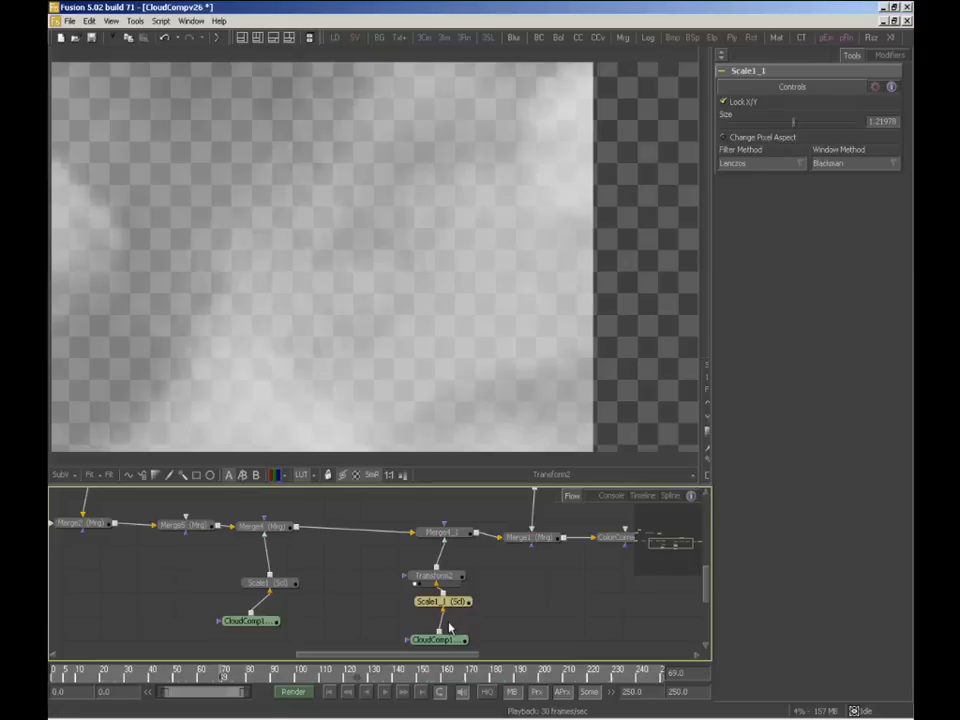
{"action": "key", "text": "1"}
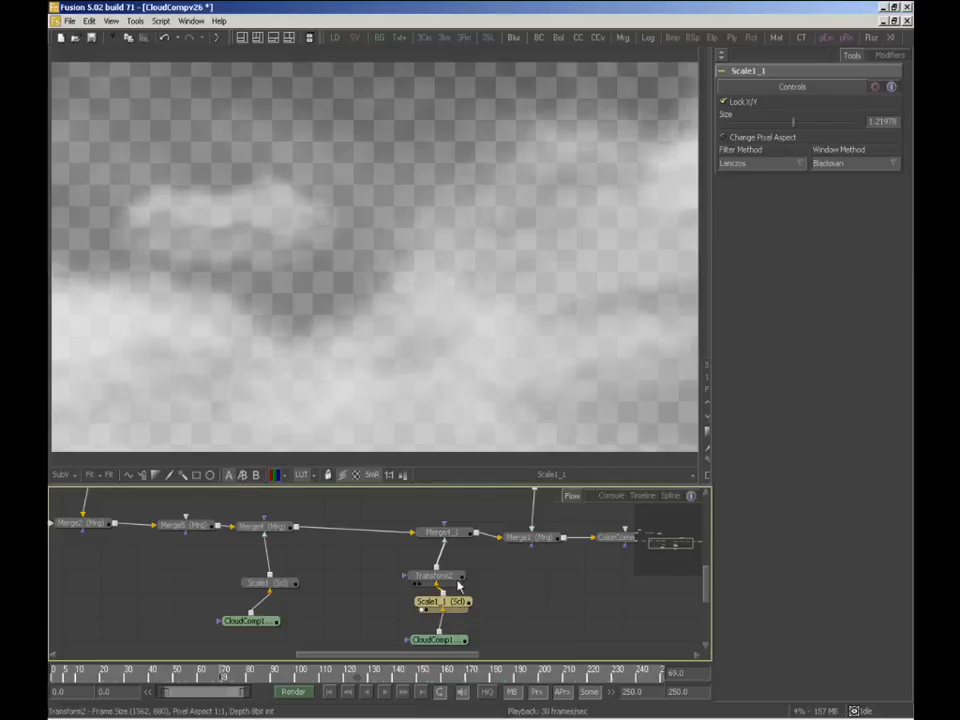
{"action": "left_click", "coordinate": [444, 579]}
{"action": "key", "text": "1"}
{"action": "left_click", "coordinate": [456, 531]}
{"action": "key", "text": "1"}
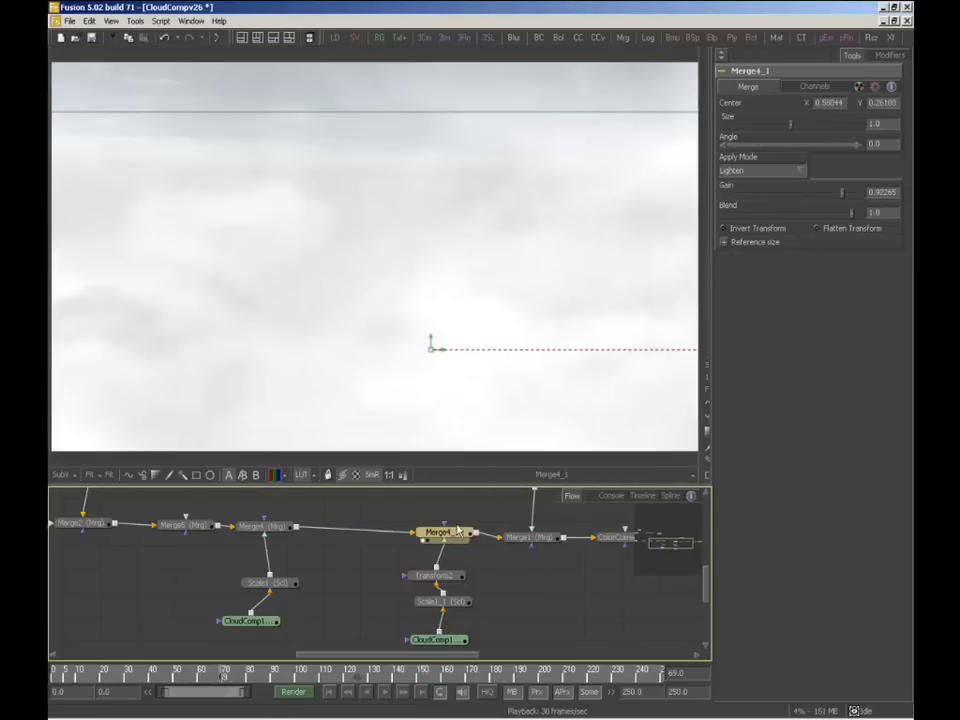
View the Merge1 output with Background1 and compare it with the ColorCorrector1 result.
{"action": "middle_click_drag", "start_coordinate": [434, 617], "coordinate": [227, 640]}
{"action": "left_click", "coordinate": [328, 562]}
{"action": "key", "text": "1"}
{"action": "left_click", "coordinate": [430, 559]}
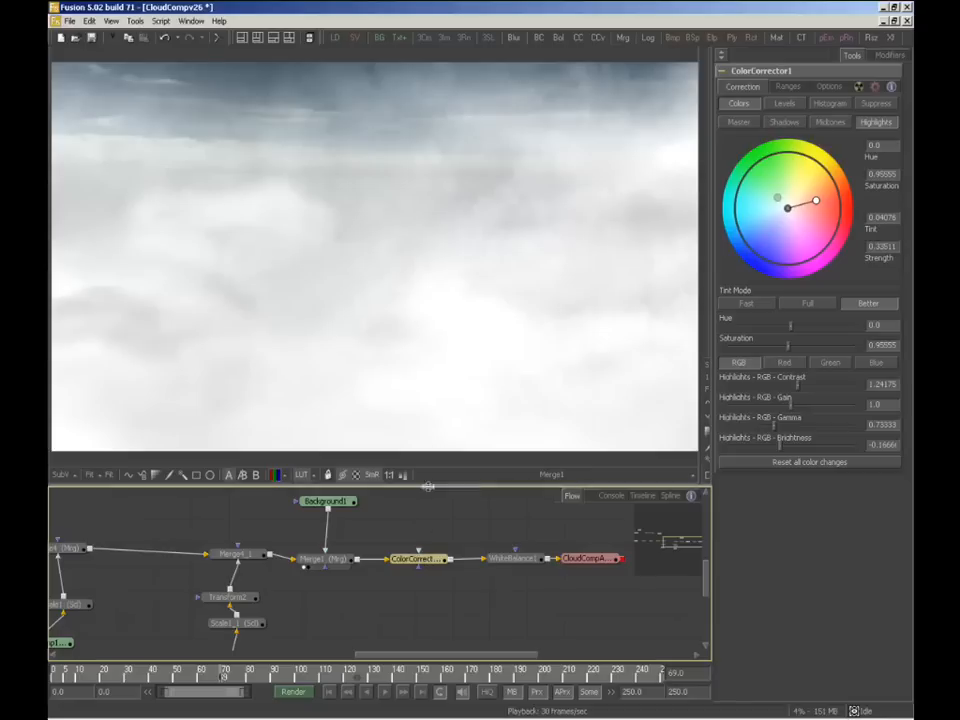
{"action": "key", "text": "1"}
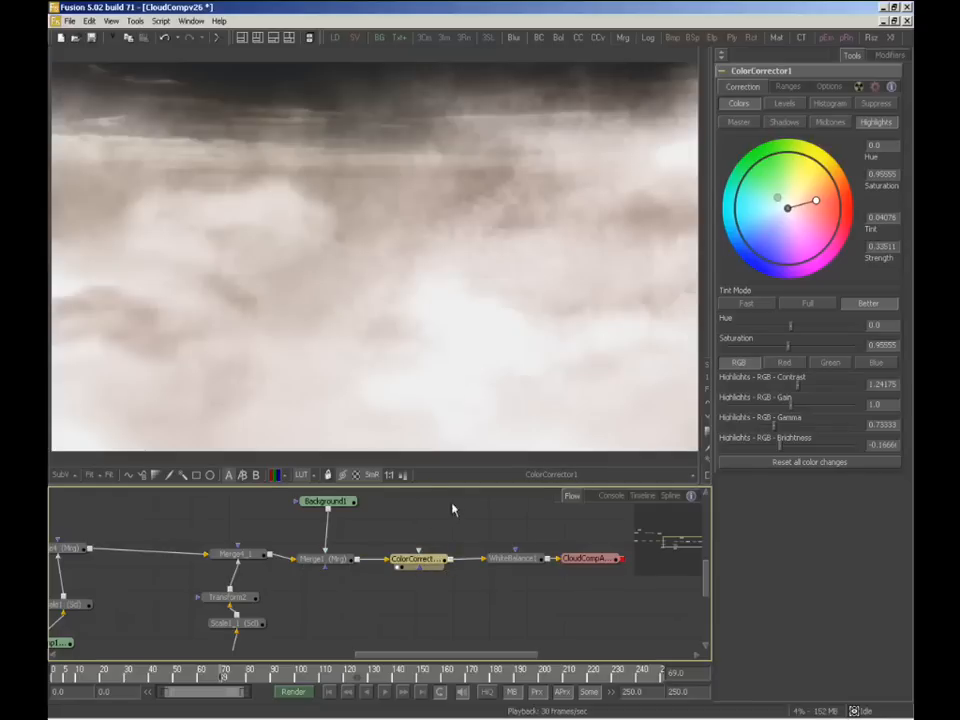
Check ColorCorrector1's shadows, midtones and highlights settings, briefly trying a different shadows contrast and undoing it.
{"action": "left_click", "coordinate": [784, 122]}
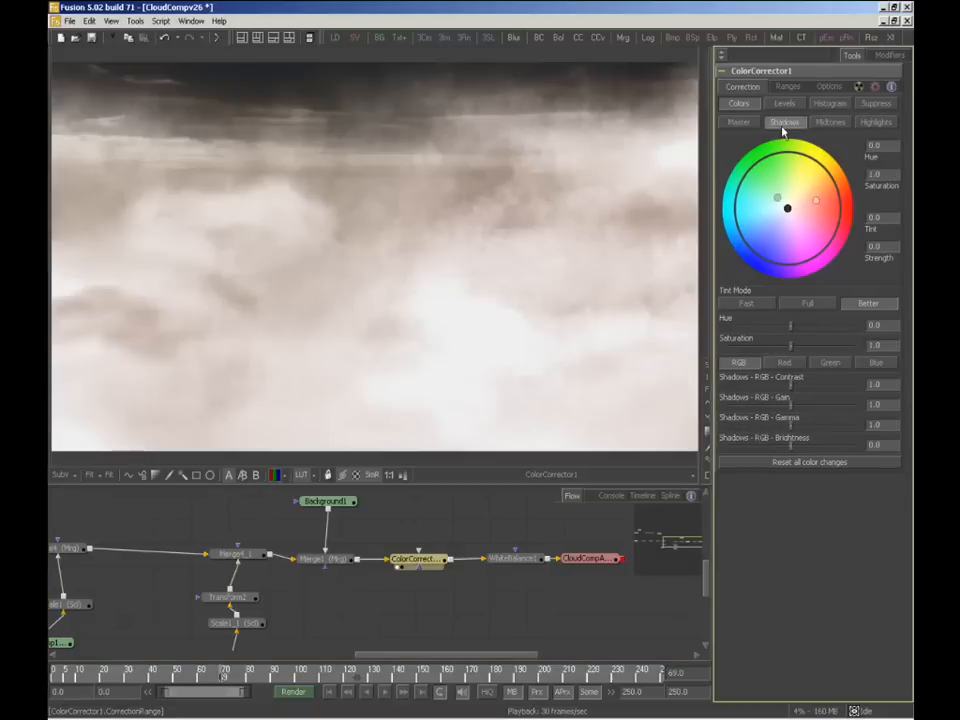
{"action": "left_click", "coordinate": [830, 122]}
{"action": "left_click", "coordinate": [877, 122]}
{"action": "left_click", "coordinate": [784, 122]}
{"action": "mouse_move", "coordinate": [792, 387]}
{"action": "left_mouse_down"}
{"action": "mouse_move", "coordinate": [821, 388]}
{"action": "mouse_move", "coordinate": [809, 390]}
{"action": "left_mouse_up"}
{"action": "key", "text": "ctrl+z"}
{"action": "left_click", "coordinate": [827, 122]}
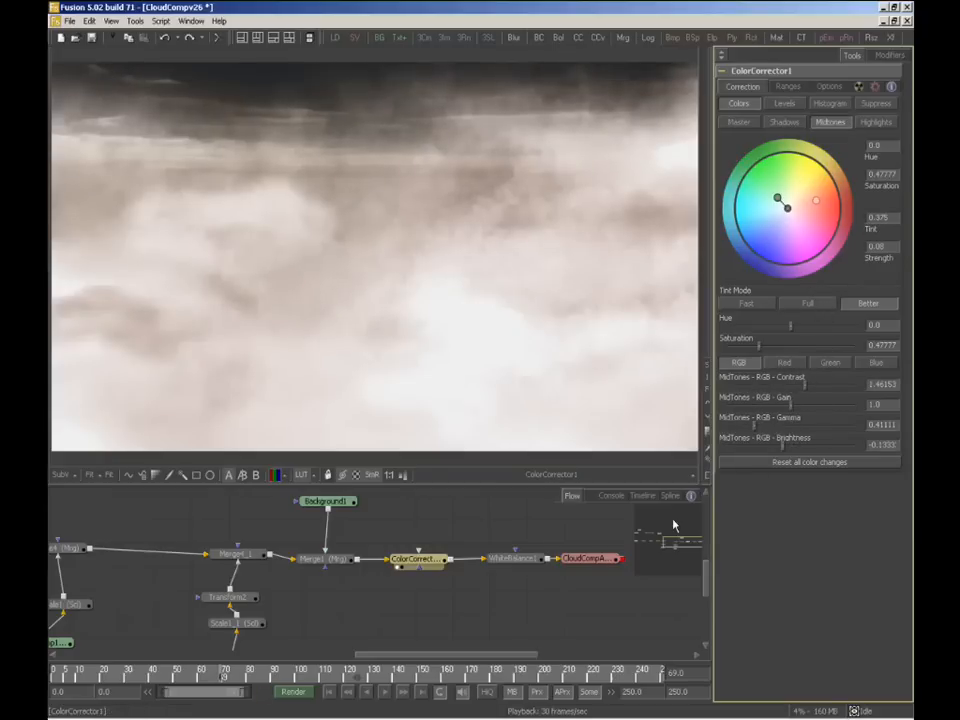
View the WhiteBalance1 output and check the graded clouds at several frames, including 151 and 81.
{"action": "left_click", "coordinate": [491, 563]}
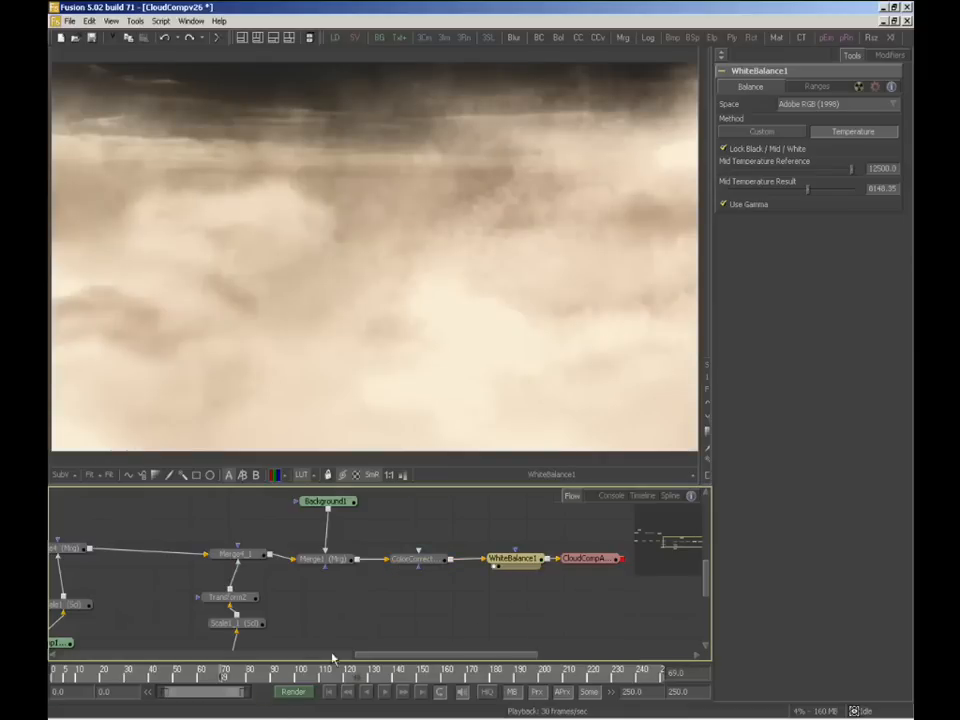
{"action": "left_click", "coordinate": [421, 674]}
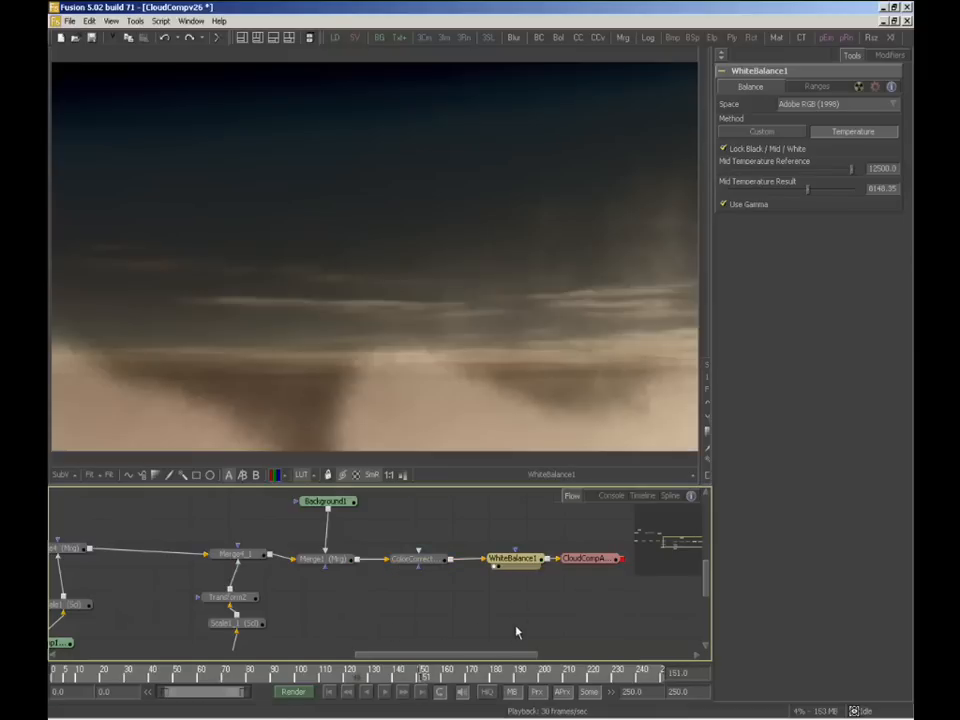
{"action": "left_click", "coordinate": [341, 671]}
{"action": "left_click", "coordinate": [250, 672]}
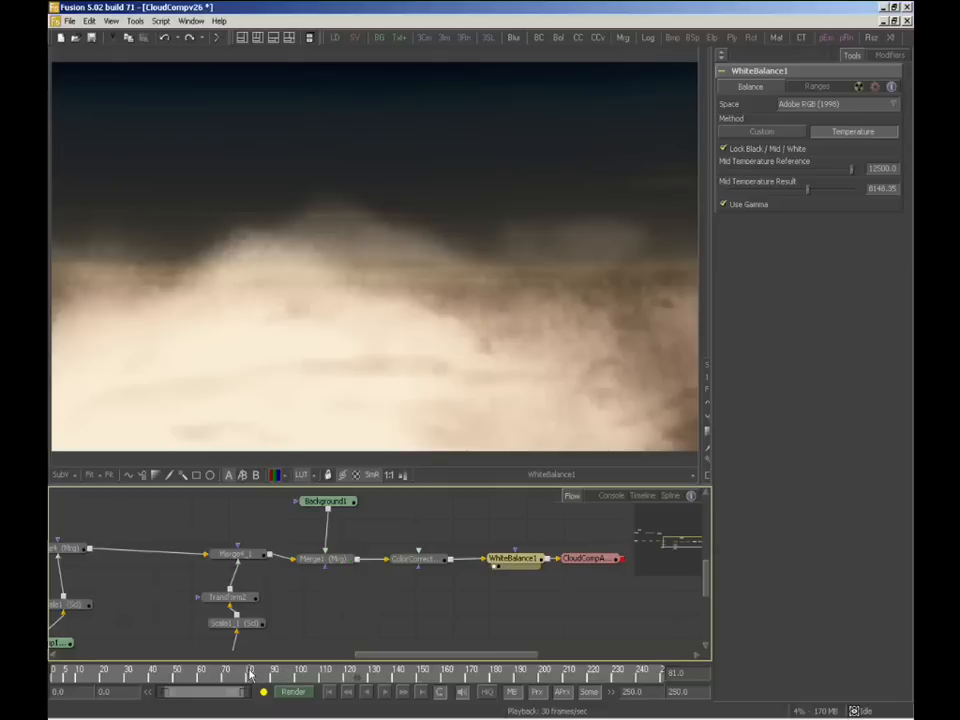
Try a bluer WhiteBalance1 grade with mid temperature reference 2222.22 and result 12104.4, and undo all temperature changes.
{"action": "left_click_drag", "start_coordinate": [852, 168], "coordinate": [766, 170]}
{"action": "left_click_drag", "start_coordinate": [824, 190], "coordinate": [849, 191]}
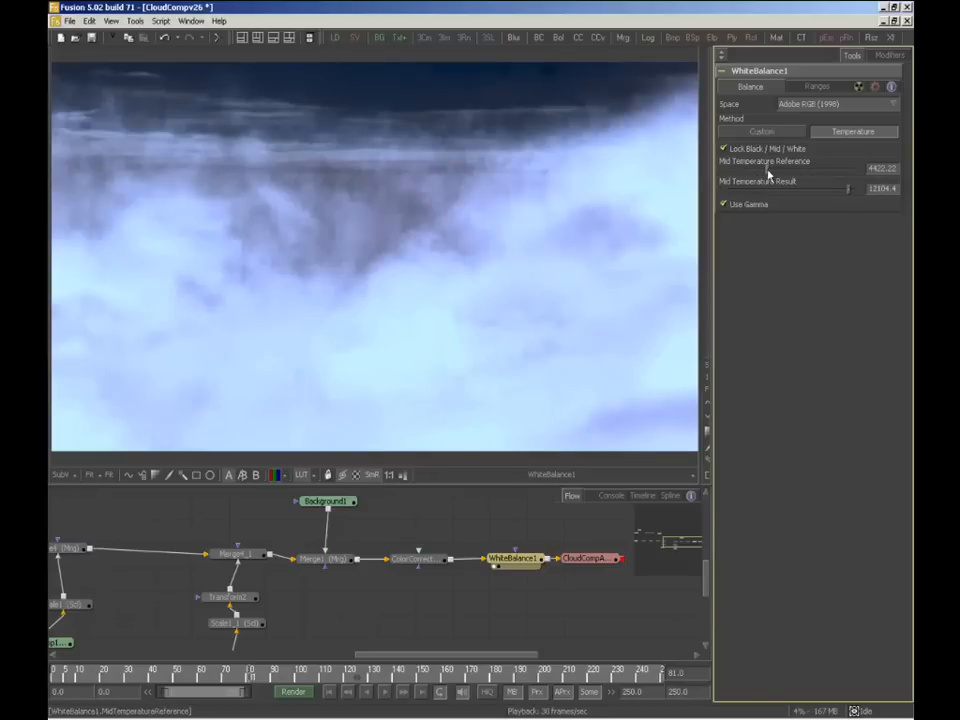
{"action": "left_click_drag", "start_coordinate": [769, 172], "coordinate": [742, 171]}
{"action": "left_click_drag", "start_coordinate": [845, 191], "coordinate": [768, 192]}
{"action": "key", "text": "ctrl+z"}
{"action": "key", "text": "ctrl+z"}
{"action": "key", "text": "ctrl+z"}
{"action": "key", "text": "ctrl+z"}
{"action": "key", "text": "ctrl+z"}
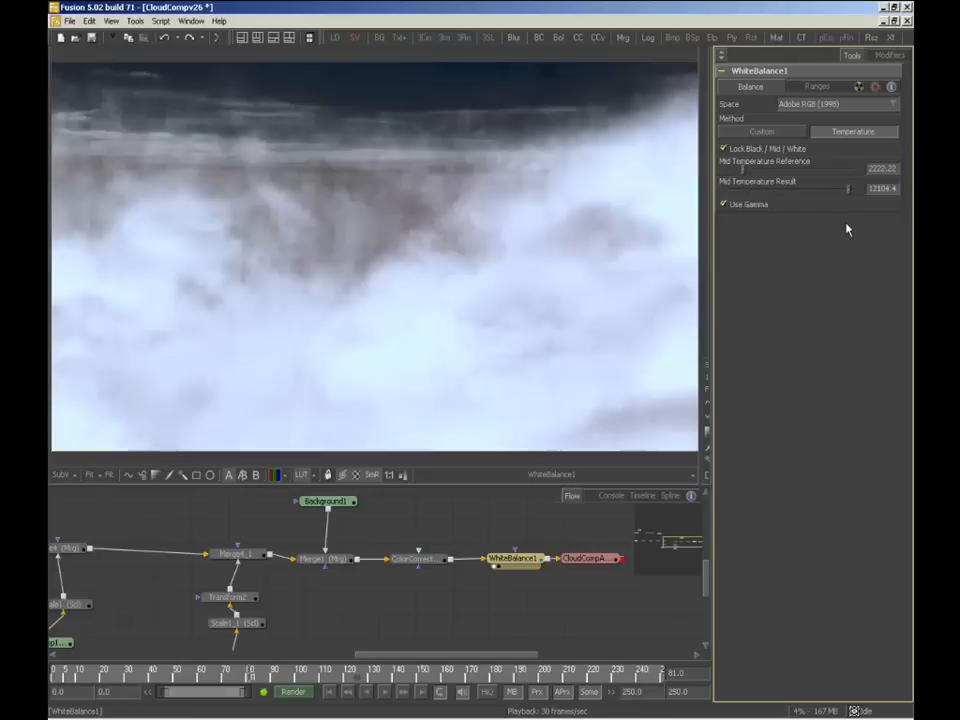
{"action": "key", "text": "ctrl+z"}
{"action": "key", "text": "ctrl+z"}
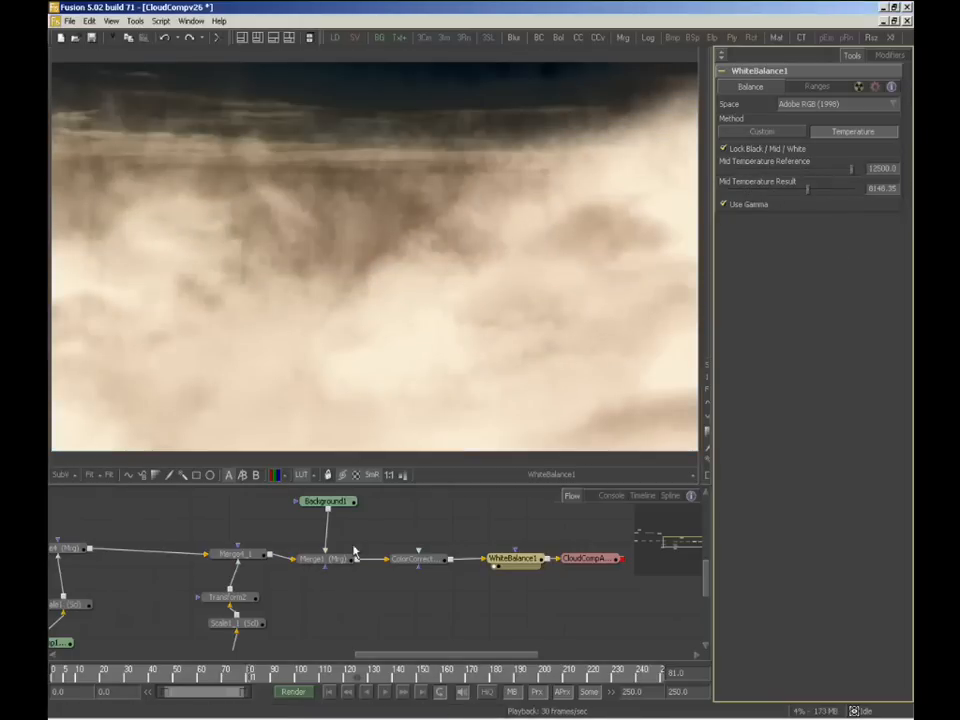
Go to frame 54 and connect the shot1_30_#.tif loader to the foreground input of Merge5.
{"action": "middle_click_drag", "start_coordinate": [167, 530], "coordinate": [310, 571]}
{"action": "left_click", "coordinate": [187, 678]}
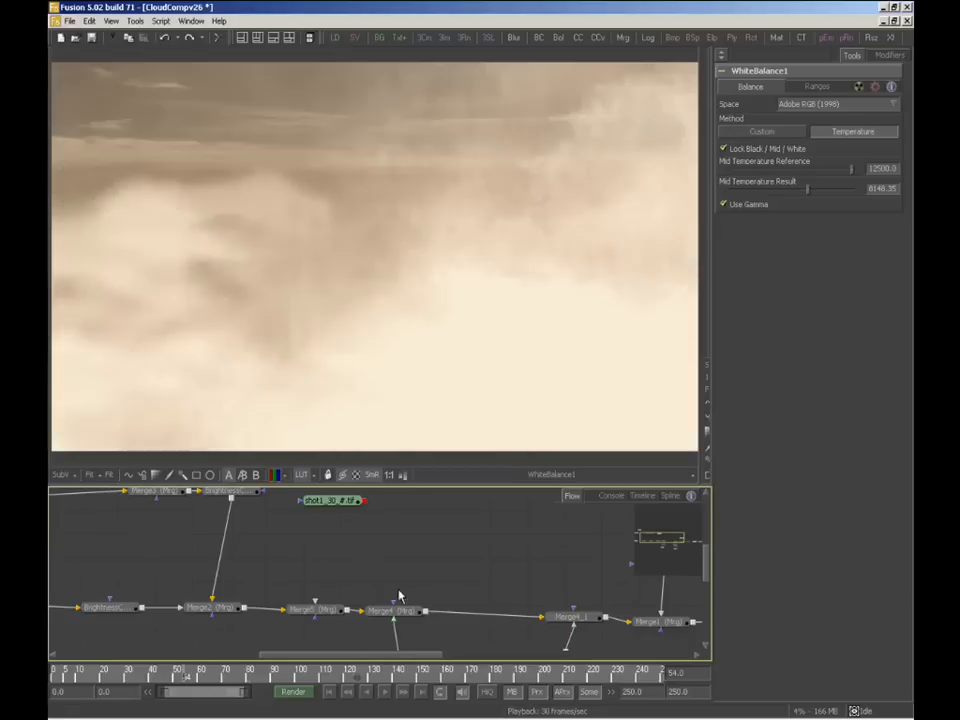
{"action": "left_click_drag", "start_coordinate": [365, 501], "coordinate": [315, 603]}
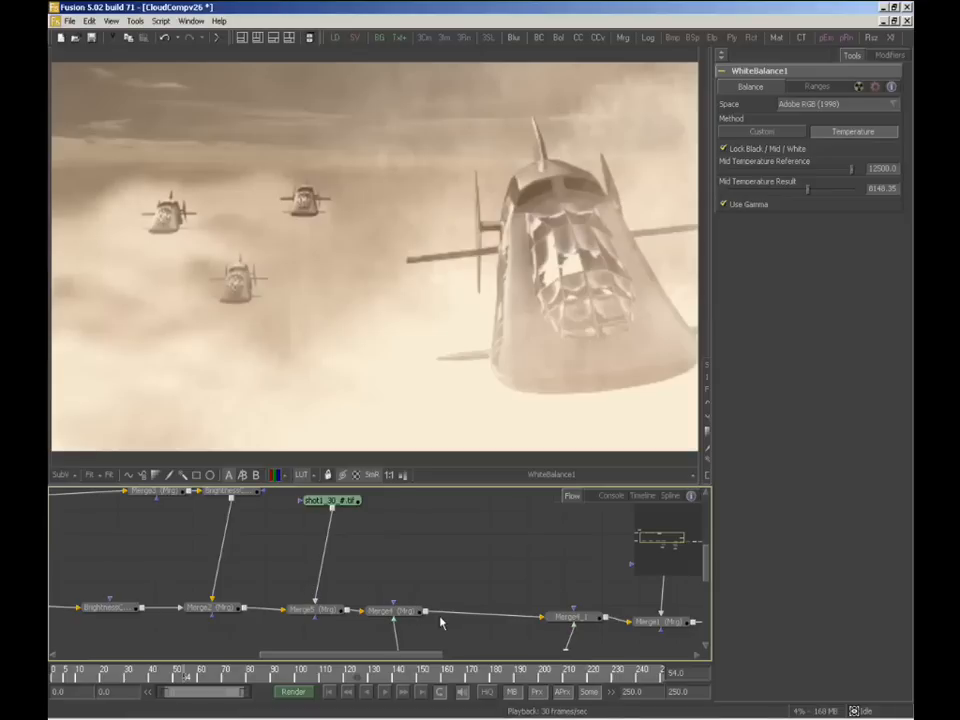
Review the aircraft composited into the clouds at frames throughout the shot, including 8, 137, 182, 212 and 230.
{"action": "left_click_drag", "start_coordinate": [162, 679], "coordinate": [363, 677]}
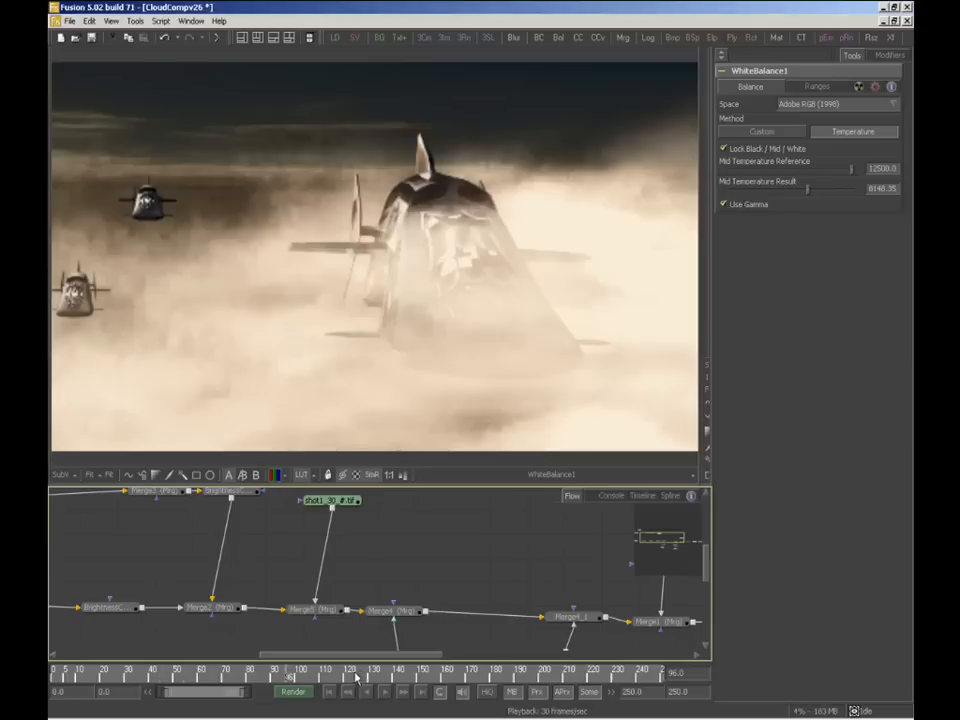
{"action": "left_click", "coordinate": [73, 680]}
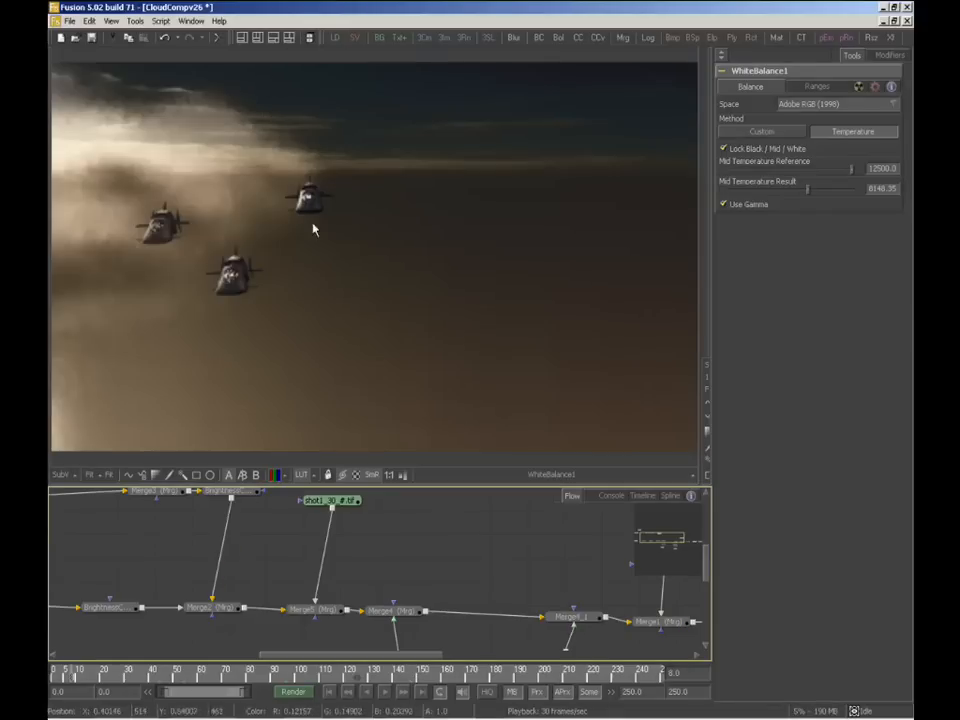
{"action": "left_click", "coordinate": [571, 680]}
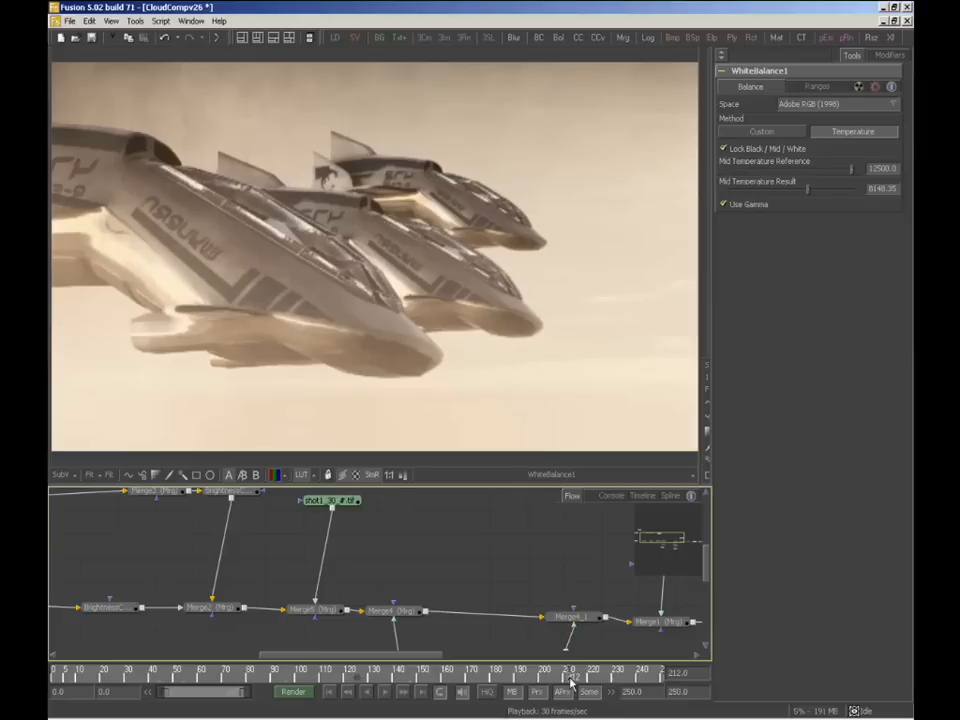
{"action": "left_click", "coordinate": [498, 679]}
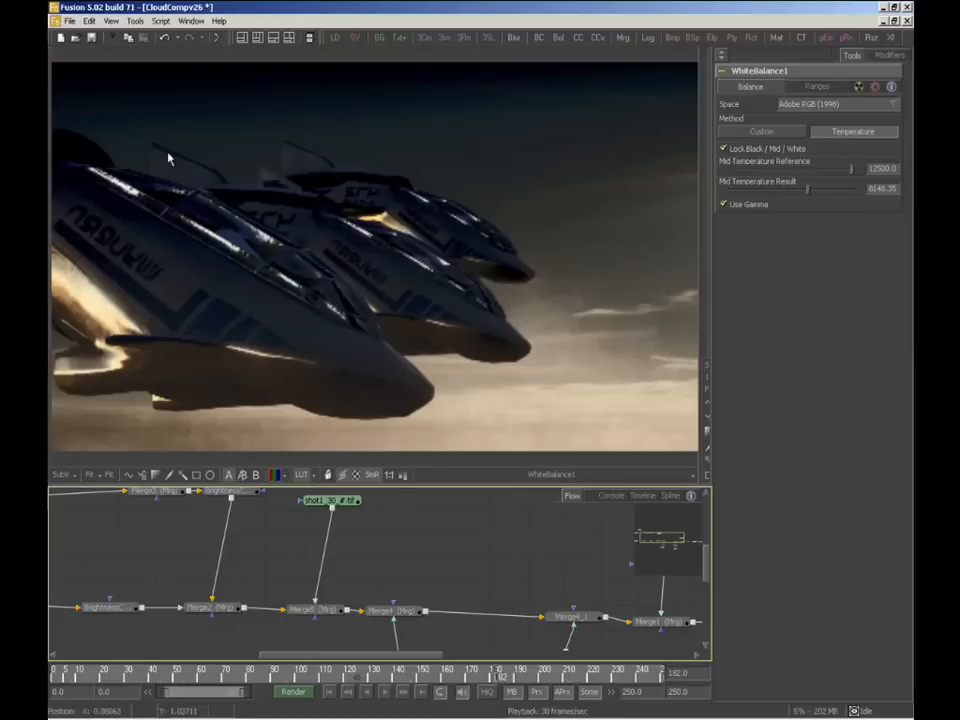
{"action": "left_click", "coordinate": [390, 679]}
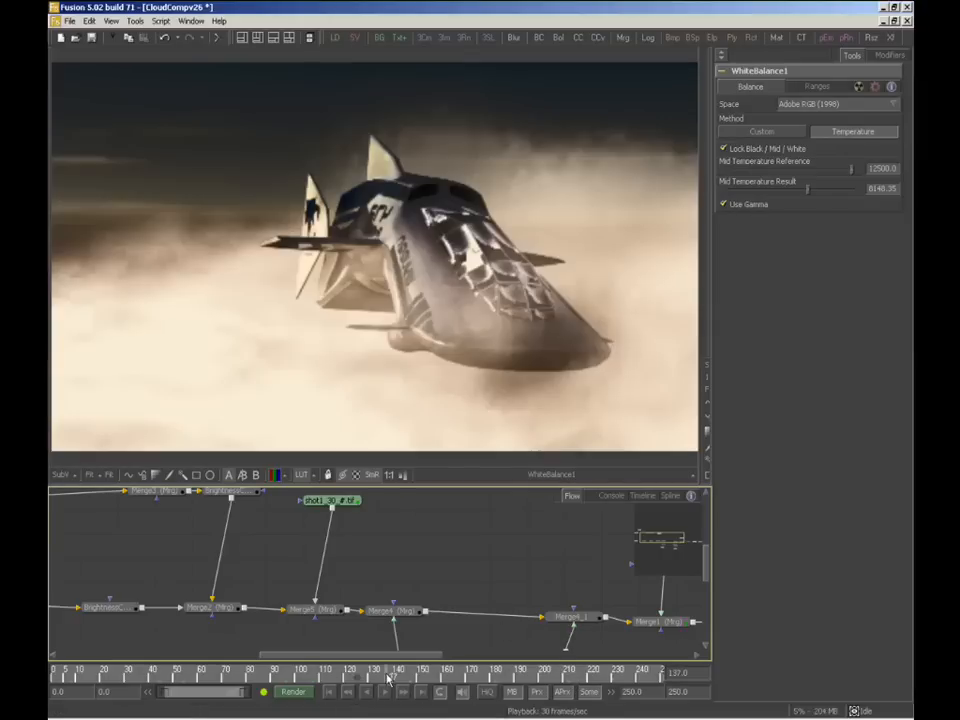
{"action": "left_click", "coordinate": [466, 679]}
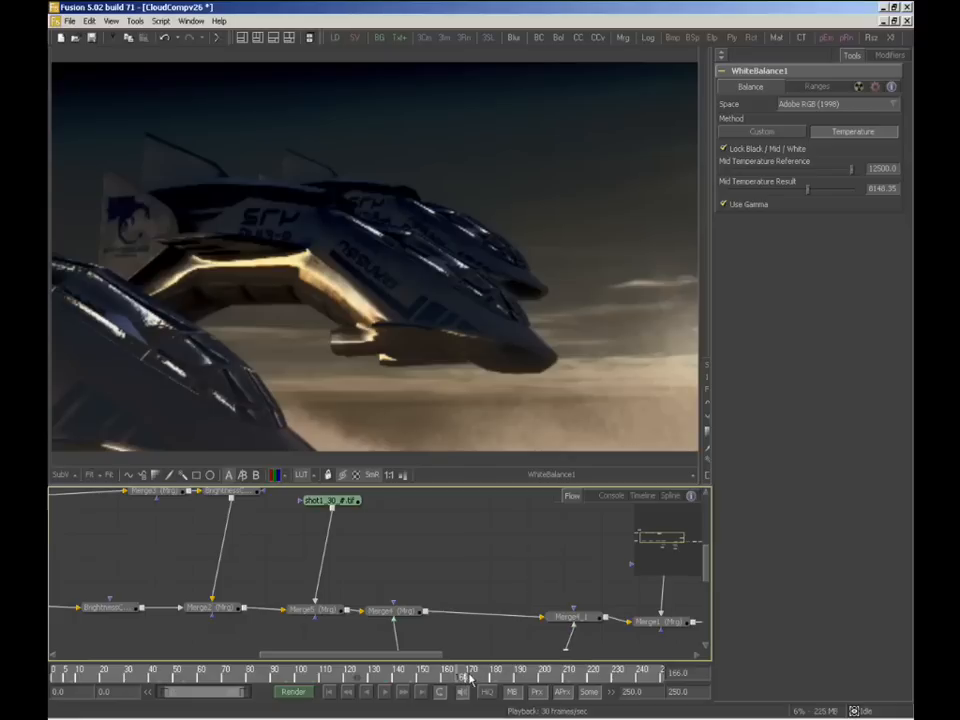
{"action": "left_click", "coordinate": [546, 679]}
{"action": "left_click", "coordinate": [614, 680]}
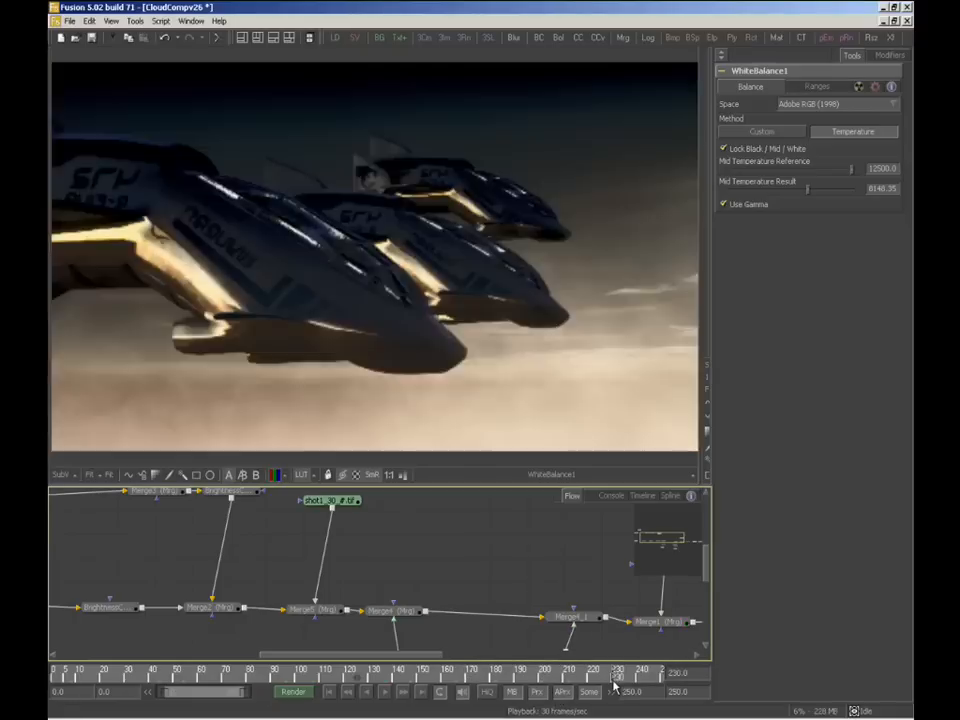